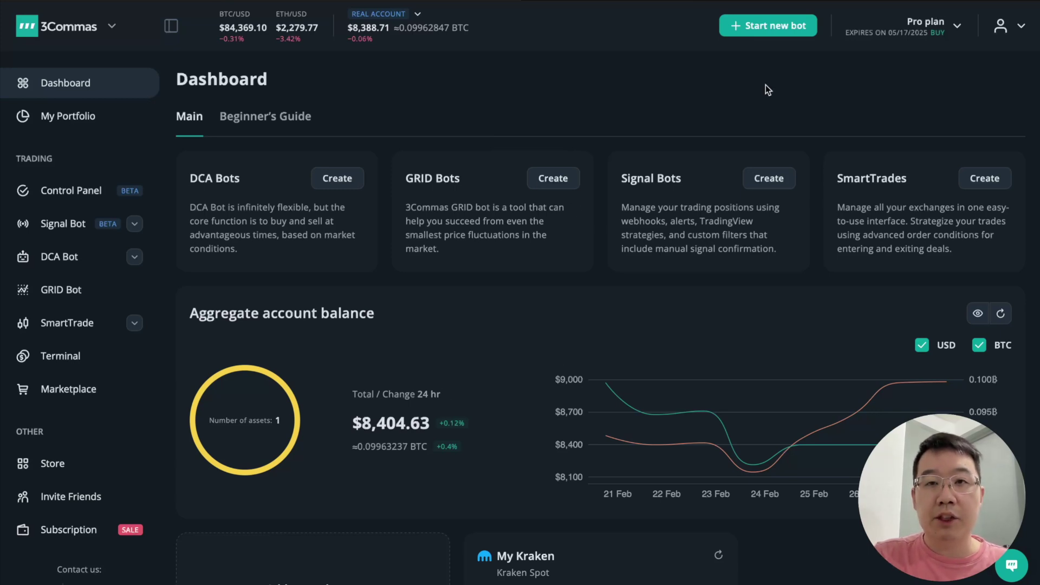
# Step: Start a new Signal Bot and bring up its Create Signal Bot form for Kraken Spot BTC/USD
pyautogui.click(752, 32)
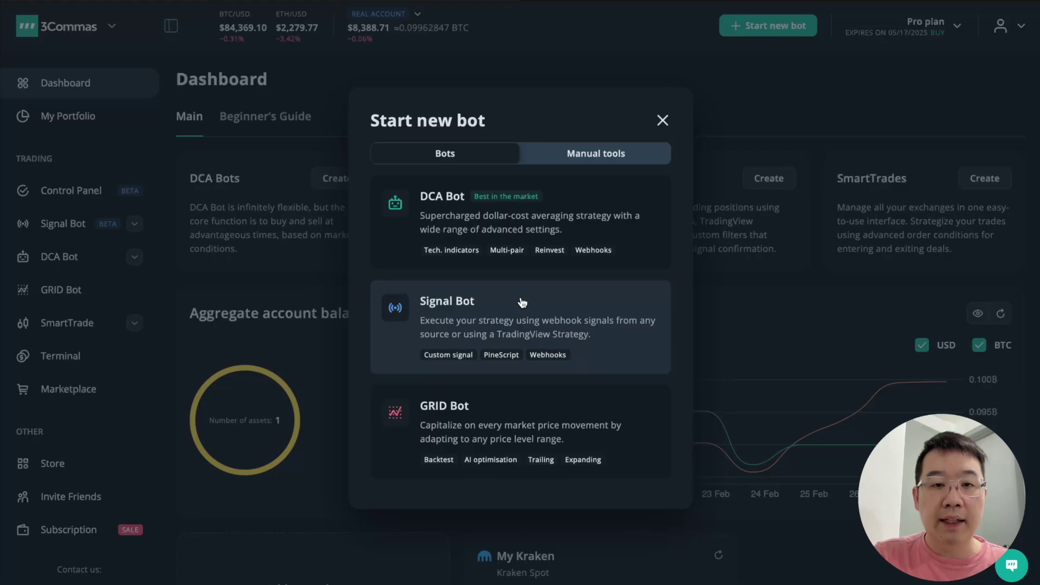
pyautogui.click(520, 301)
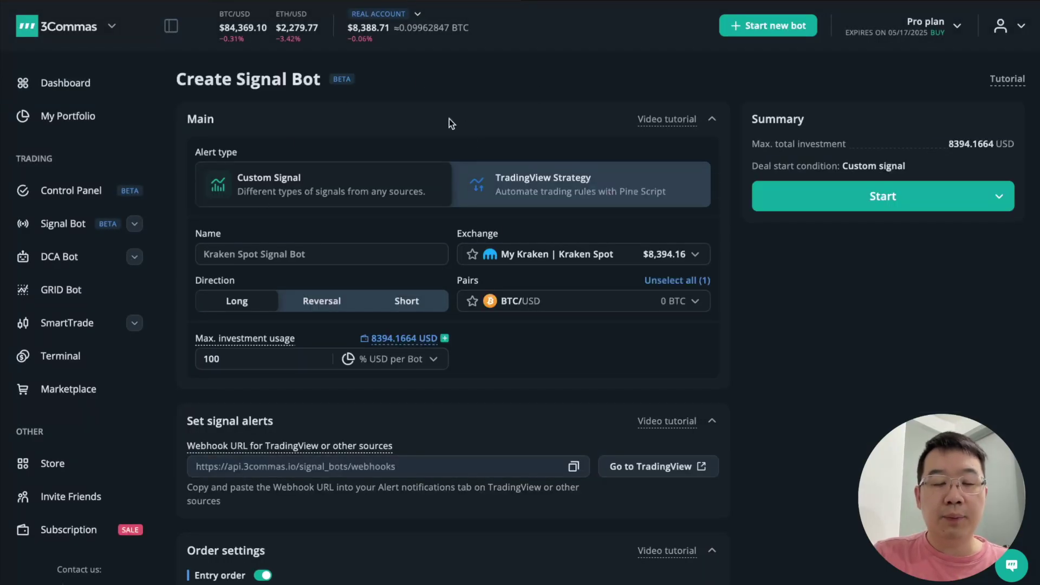
pyautogui.scroll(-1, 383, 180)
pyautogui.scroll(-6, 383, 180)
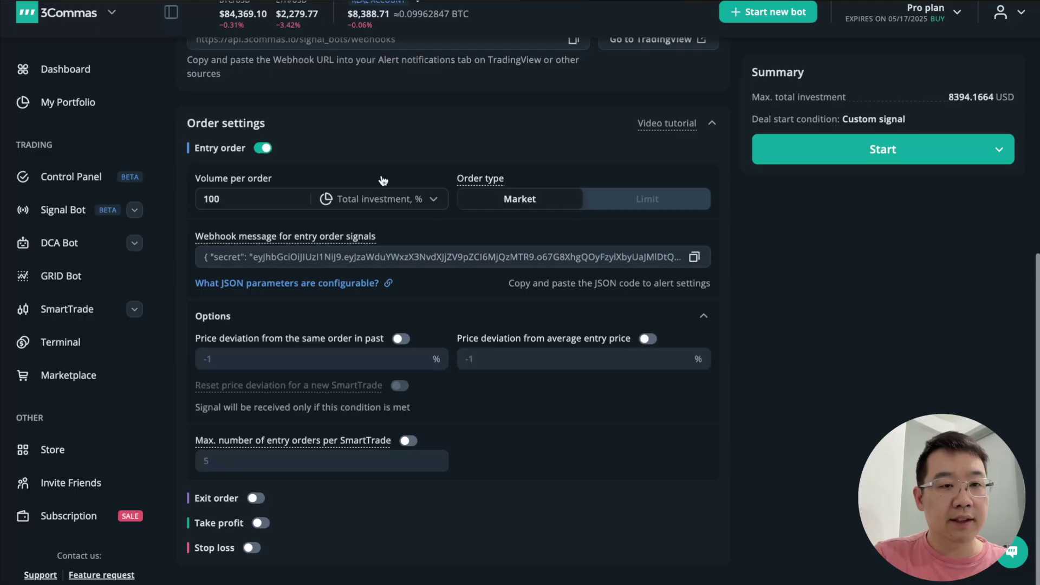
pyautogui.scroll(7, 382, 171)
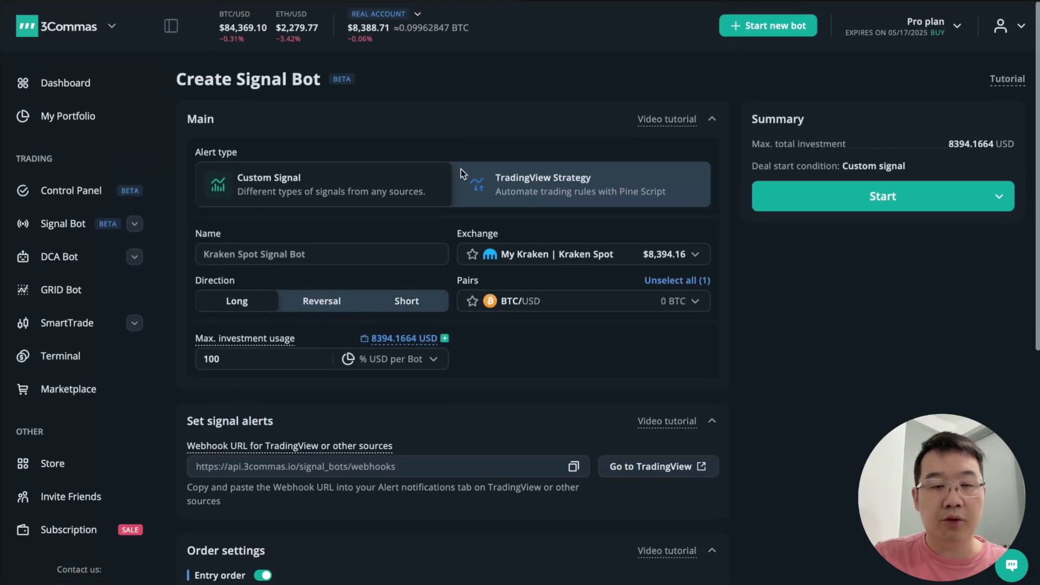
pyautogui.scroll(-2, 449, 215)
pyautogui.scroll(2, 450, 216)
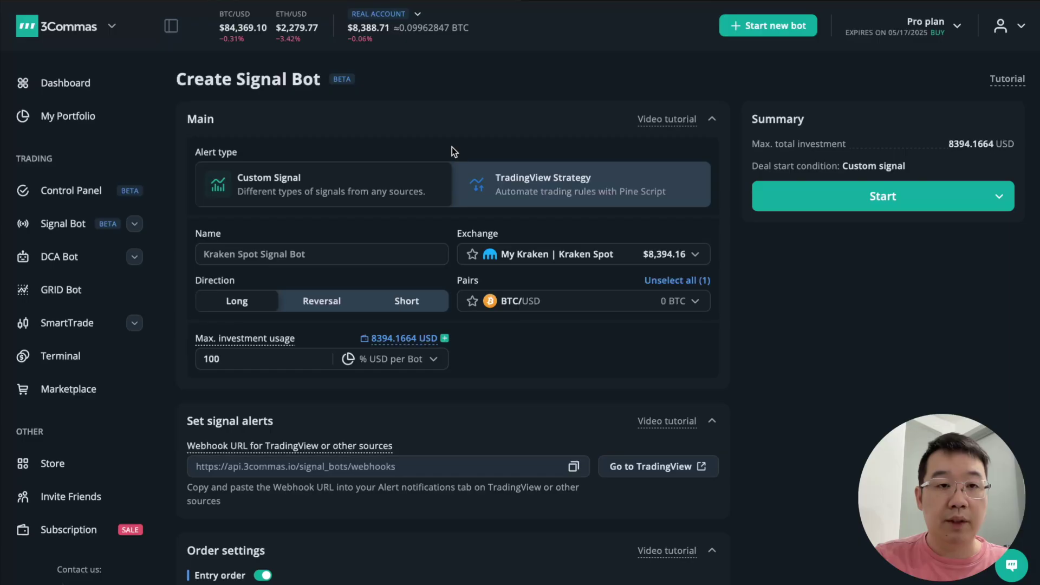
pyautogui.scroll(-1, 331, 239)
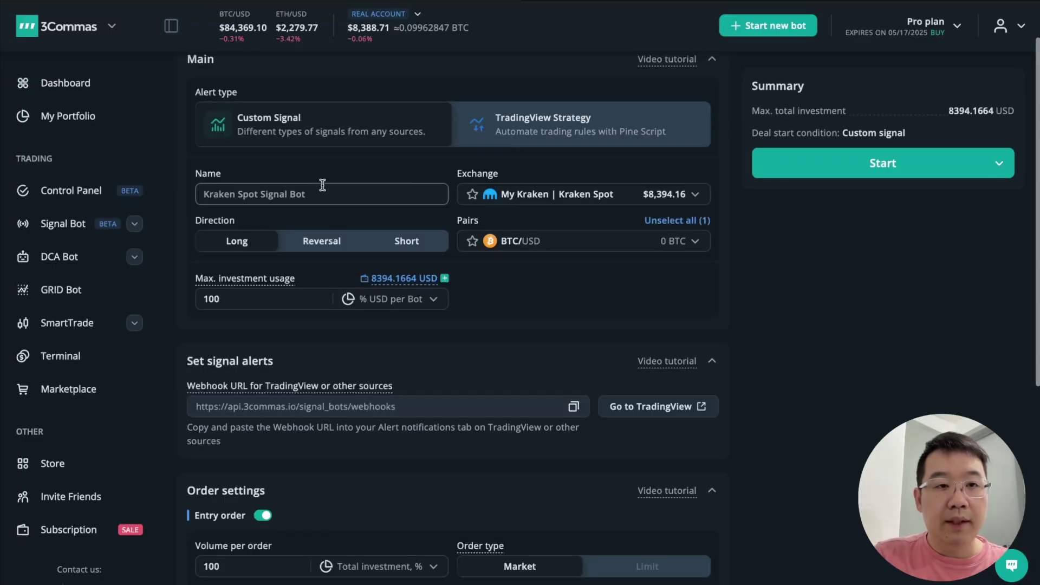
# Step: Rename the bot to the user's 'Spot Reversal BTC bot'
pyautogui.click(322, 187)
pyautogui.hotkey('ctrl', 'a')
pyautogui.write('Kevin')
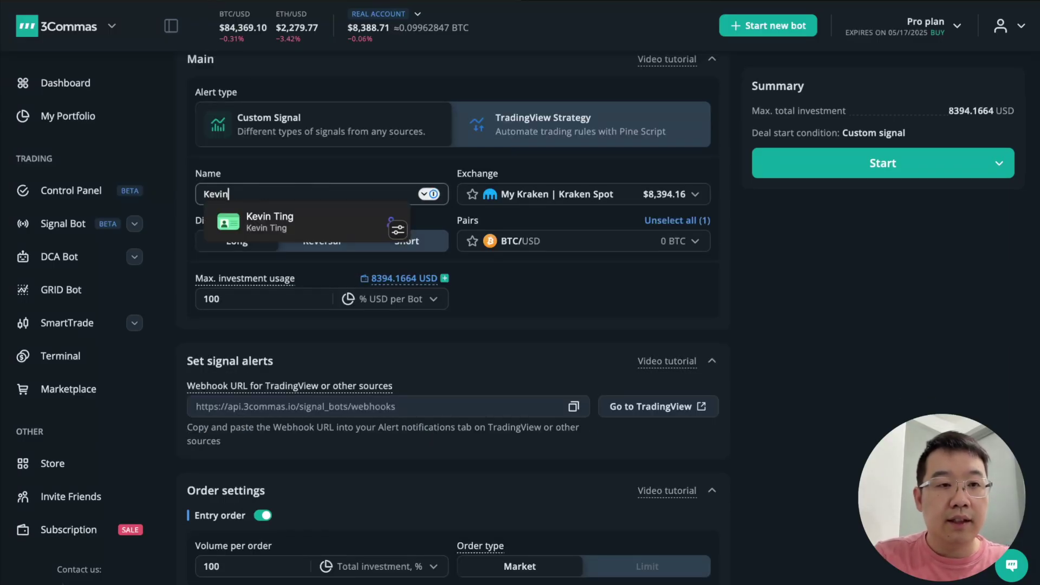
pyautogui.write("'s Spot Rev")
pyautogui.write('e')
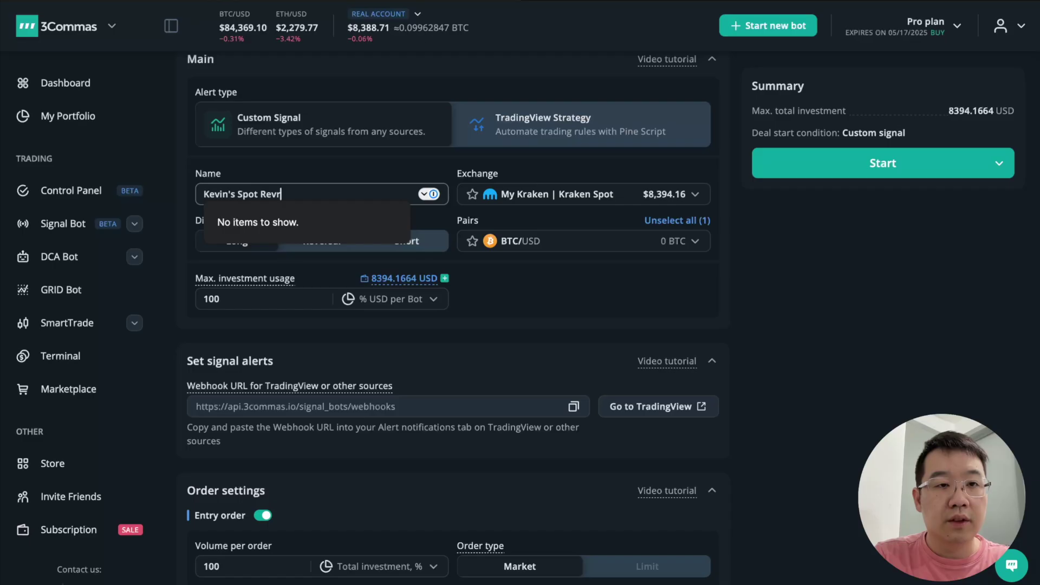
pyautogui.write('rsal BTC bo')
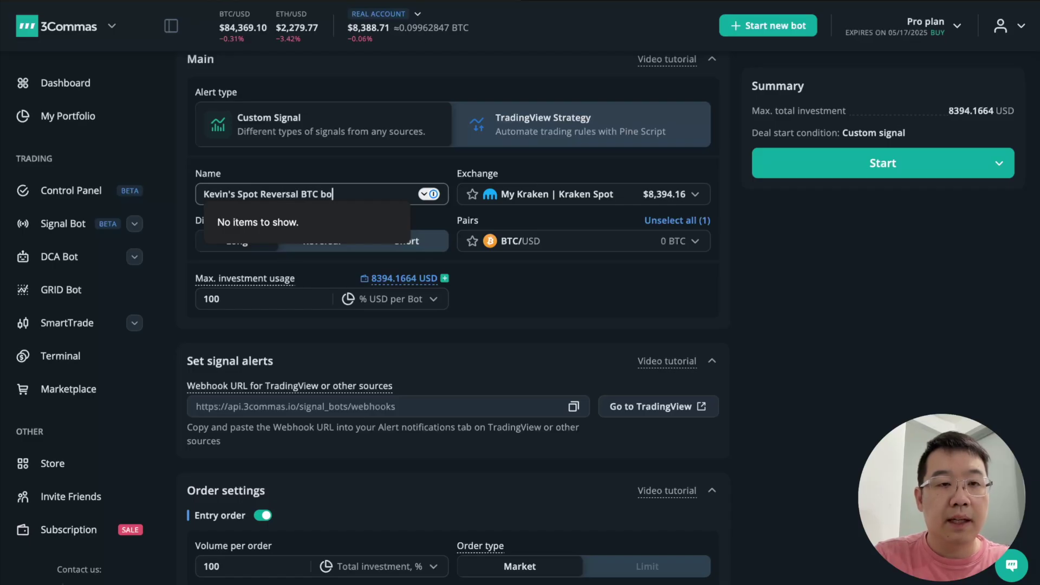
pyautogui.write('t')
pyautogui.click(341, 168)
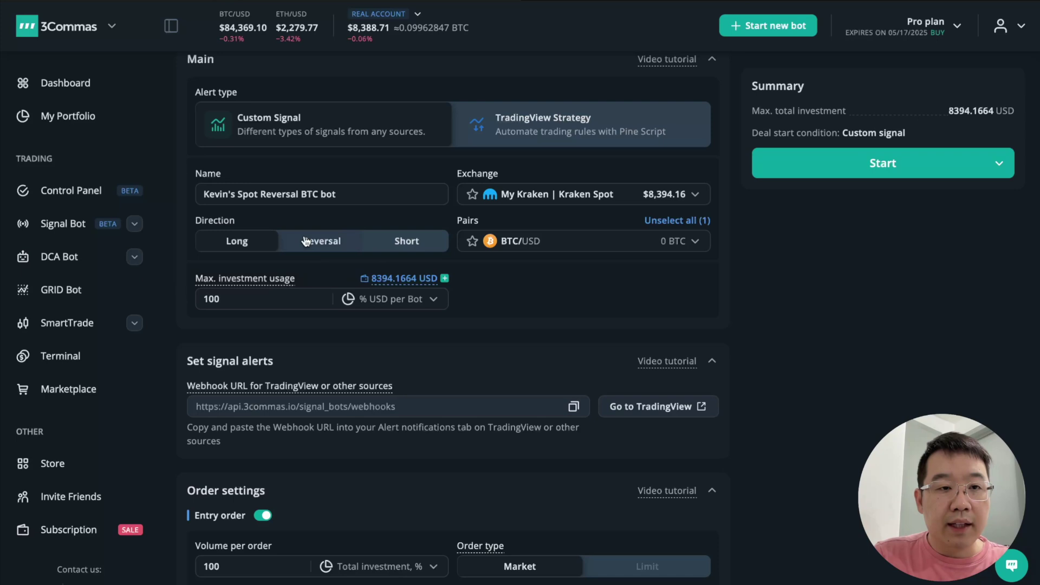
# Step: Set Direction to Reversal and cap max investment at 1000 USD per bot
pyautogui.click(340, 247)
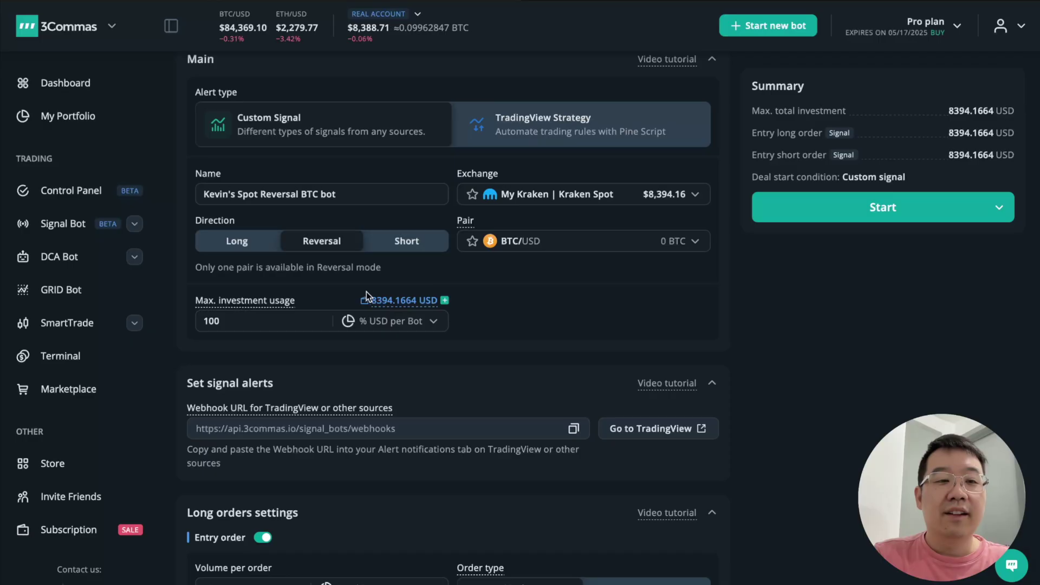
pyautogui.click(390, 320)
pyautogui.click(345, 376)
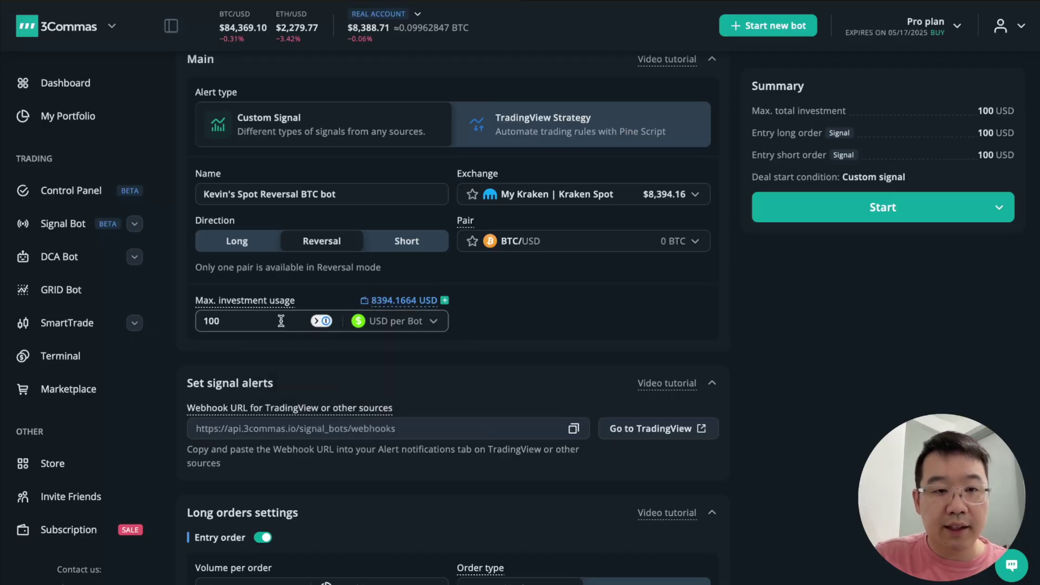
pyautogui.write('0')
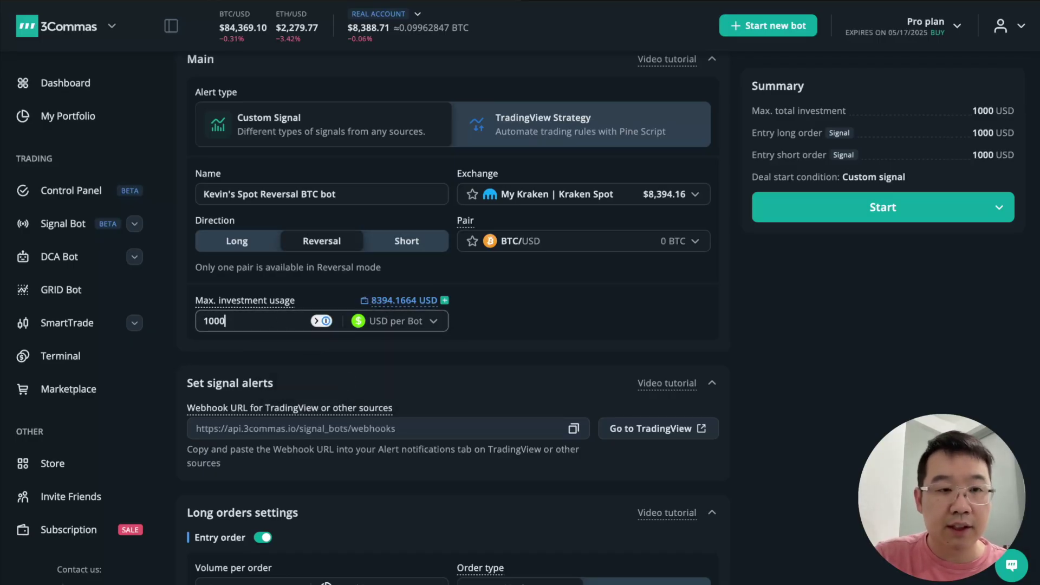
pyautogui.click(533, 324)
pyautogui.scroll(-3, 519, 353)
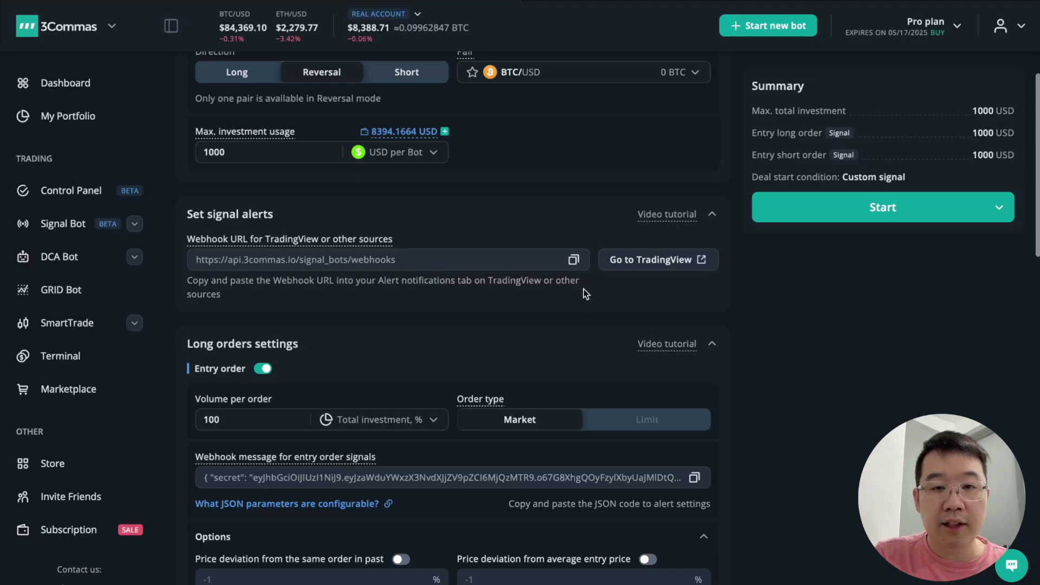
pyautogui.scroll(-2, 514, 361)
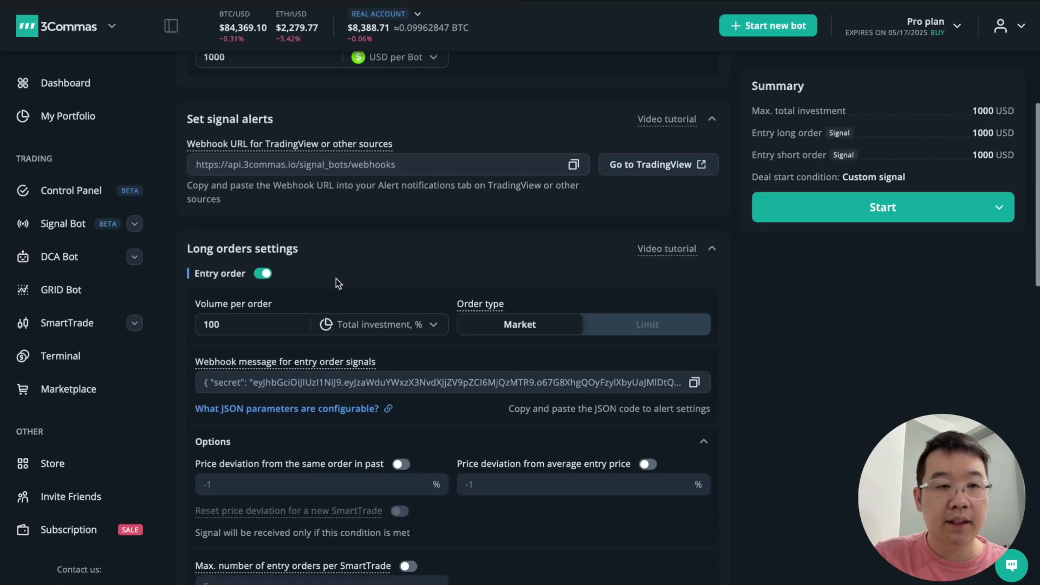
pyautogui.scroll(1, 473, 222)
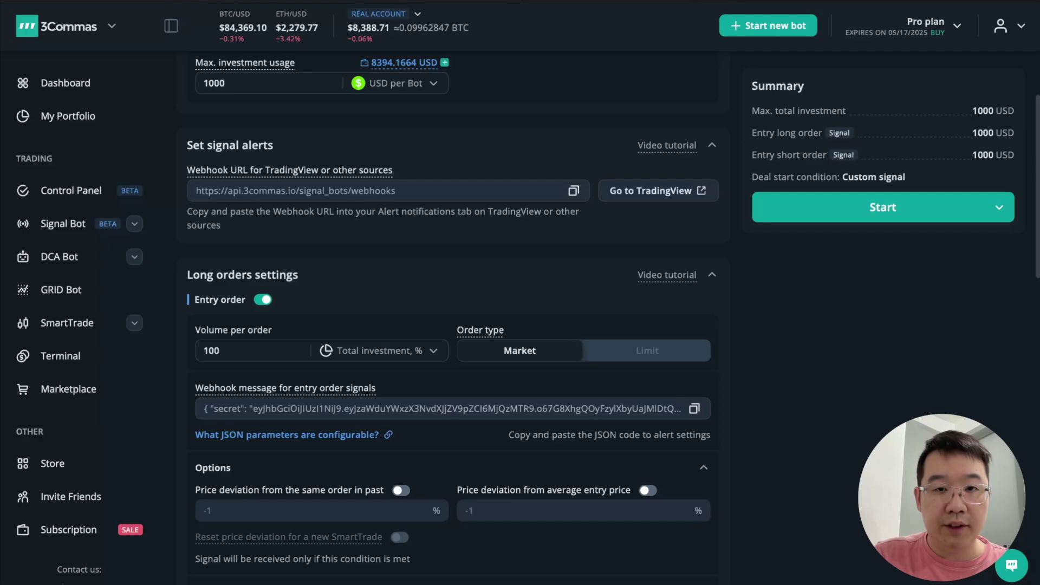
# Step: Go to TradingView's Kraken BTCUSD daily chart with the RSI 14 panel
pyautogui.click(662, 198)
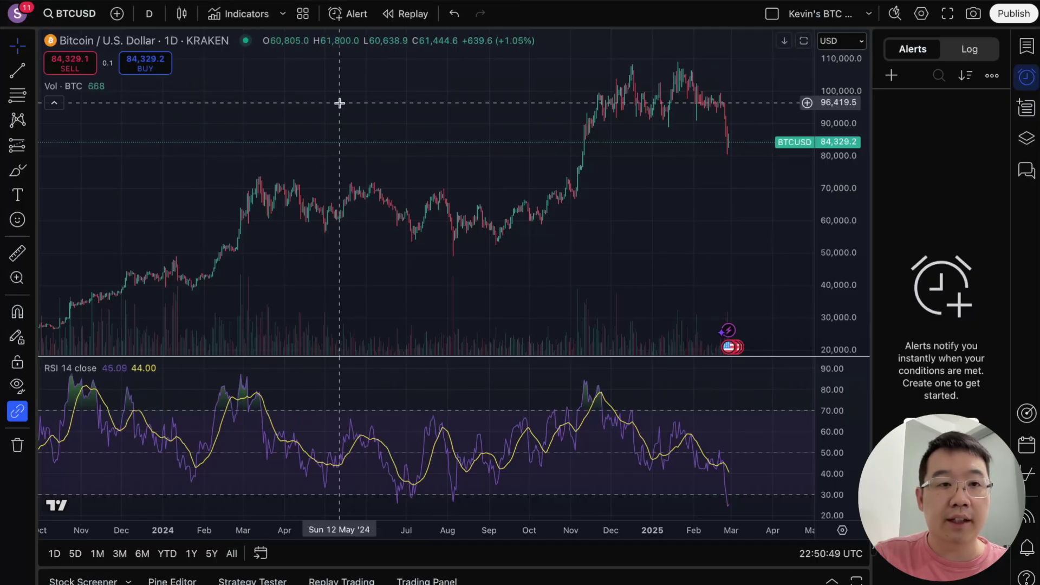
pyautogui.scroll(3, 362, 256)
pyautogui.scroll(-1, 362, 257)
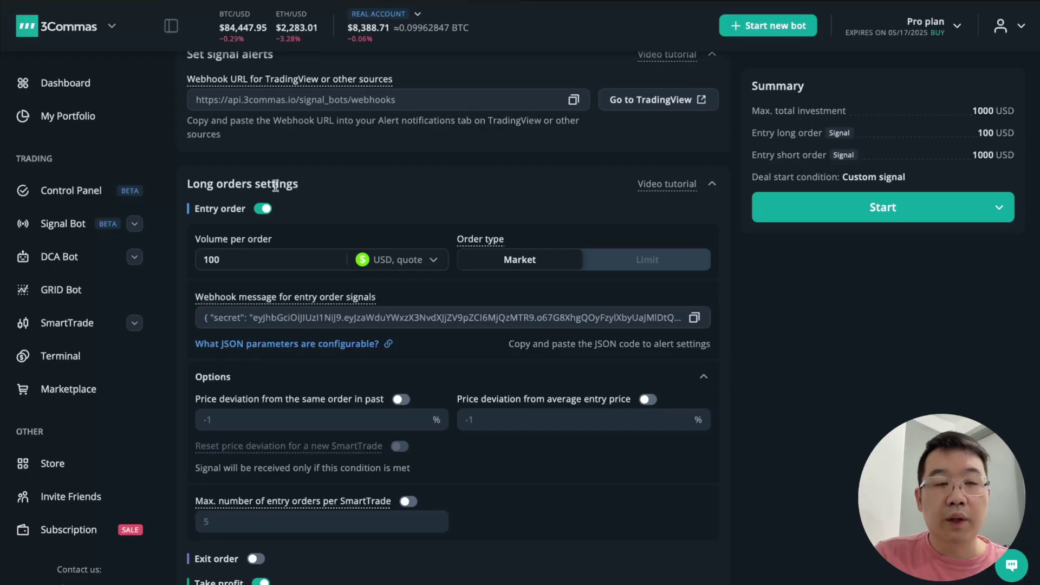
# Step: Scroll the bot form to review the 100 USD long entry order settings
pyautogui.scroll(1, 272, 189)
pyautogui.scroll(-1, 275, 187)
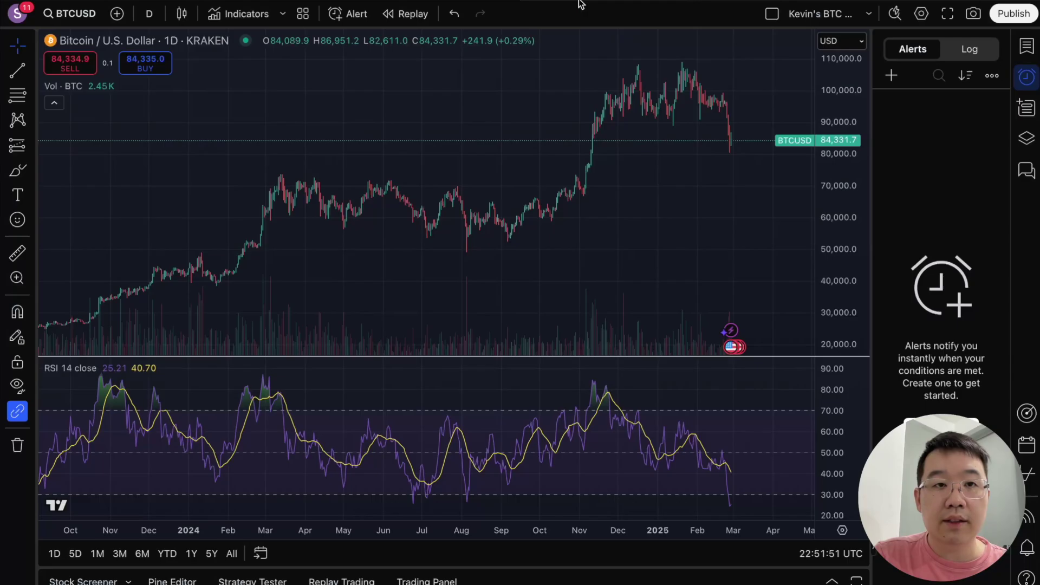
# Step: Set a new BTCUSD alert to RSI (14, close) crossing up 30, once per bar close
pyautogui.click(329, 14)
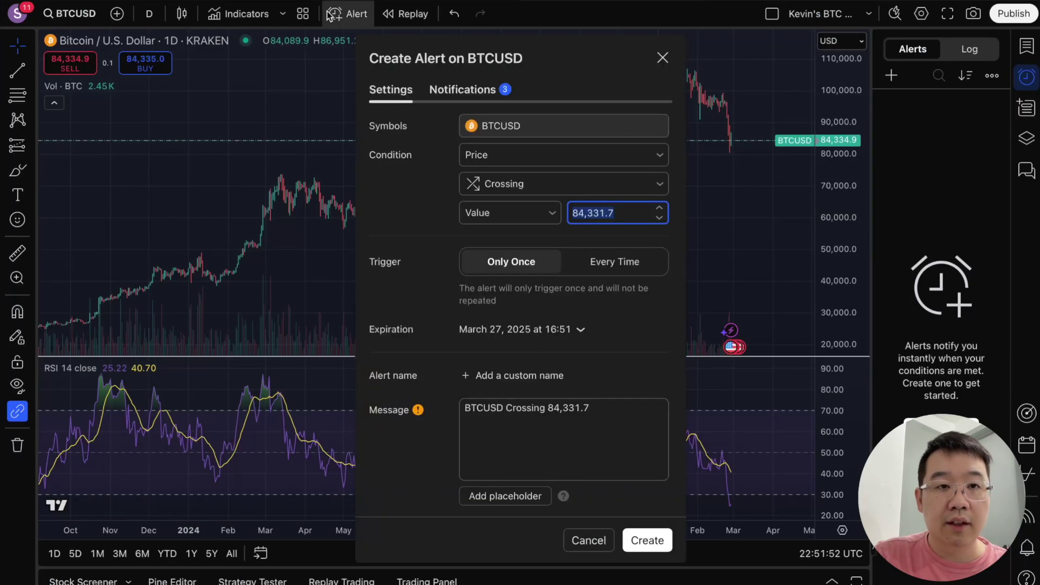
pyautogui.click(514, 184)
pyautogui.click(536, 233)
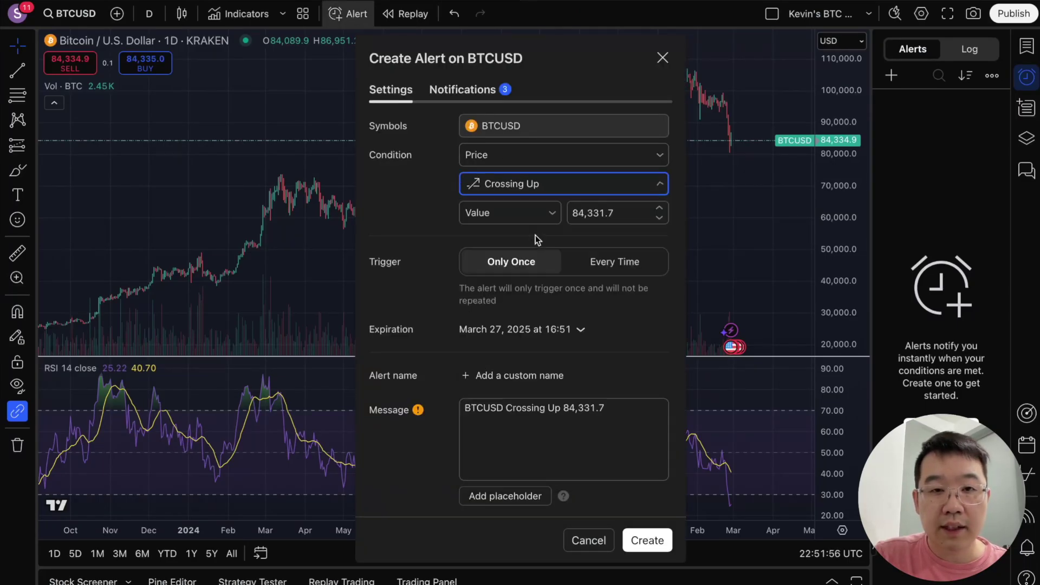
pyautogui.click(576, 212)
pyautogui.write('30')
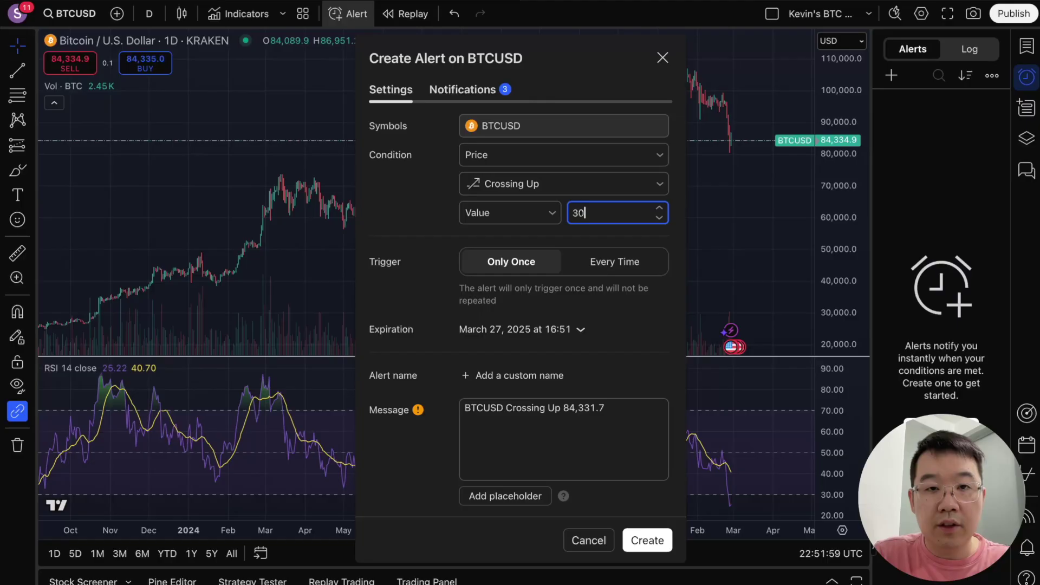
pyautogui.click(574, 157)
pyautogui.click(527, 227)
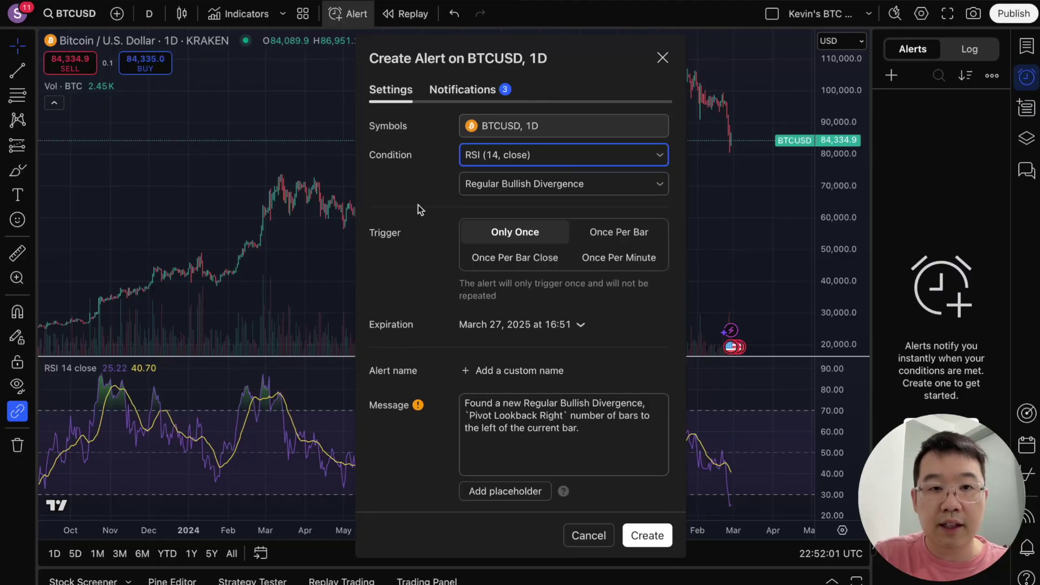
pyautogui.click(480, 186)
pyautogui.click(509, 295)
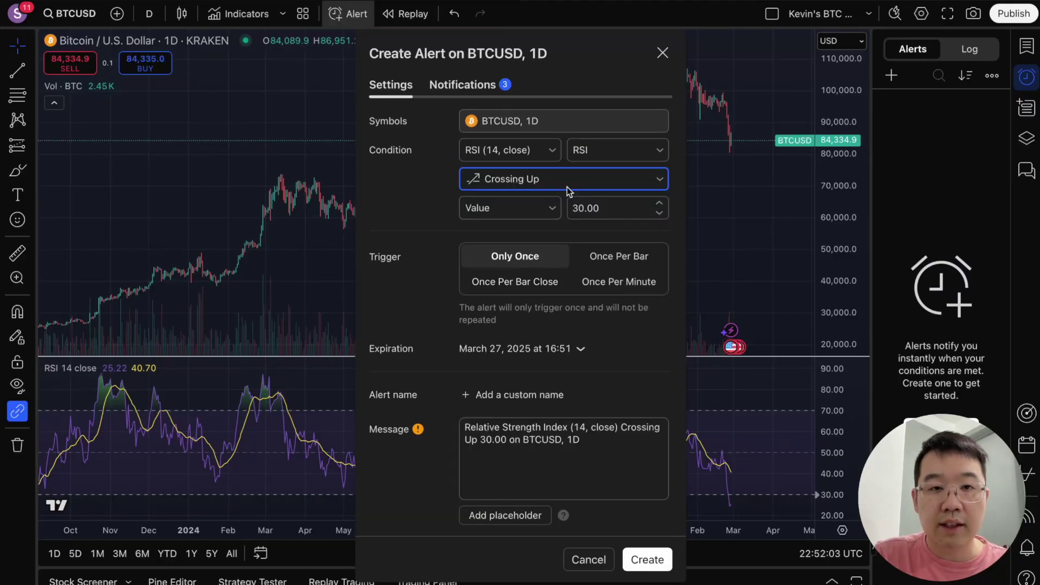
pyautogui.click(485, 285)
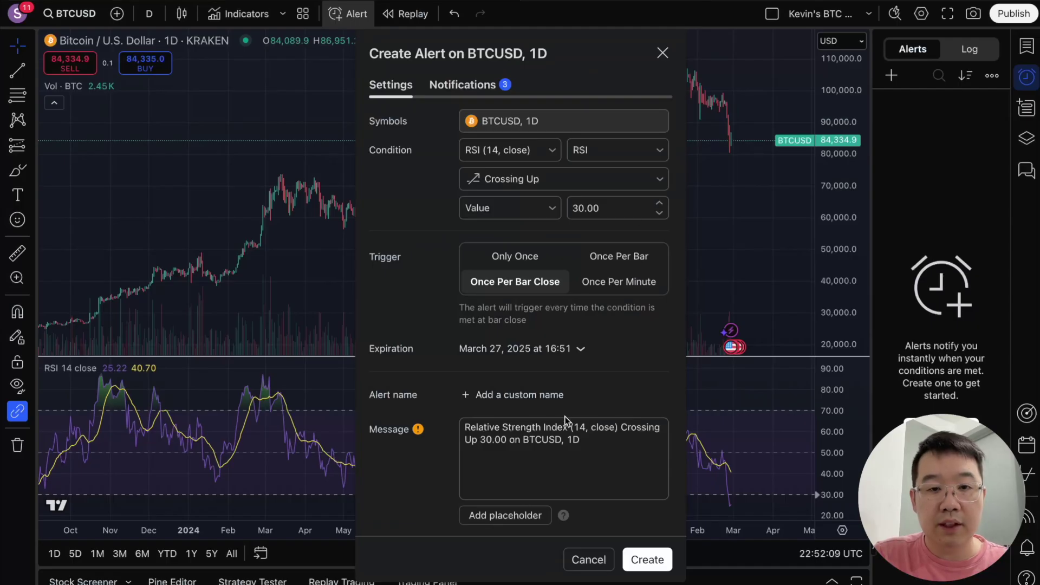
# Step: Paste the 3Commas JSON message and webhook URL into the alert and create it
pyautogui.tripleClick(557, 425)
pyautogui.hotkey('ctrl', 'v')
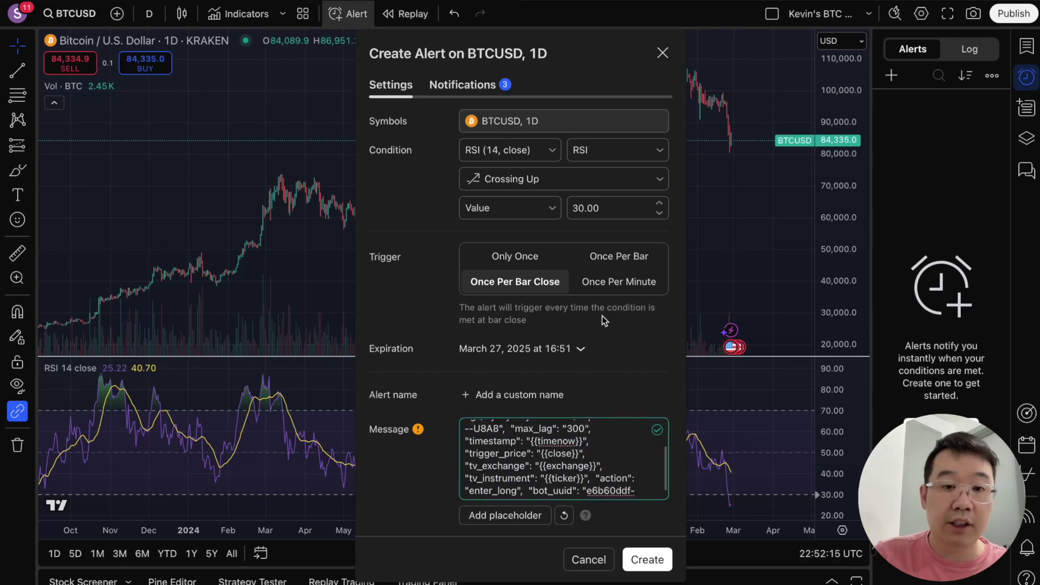
pyautogui.click(484, 86)
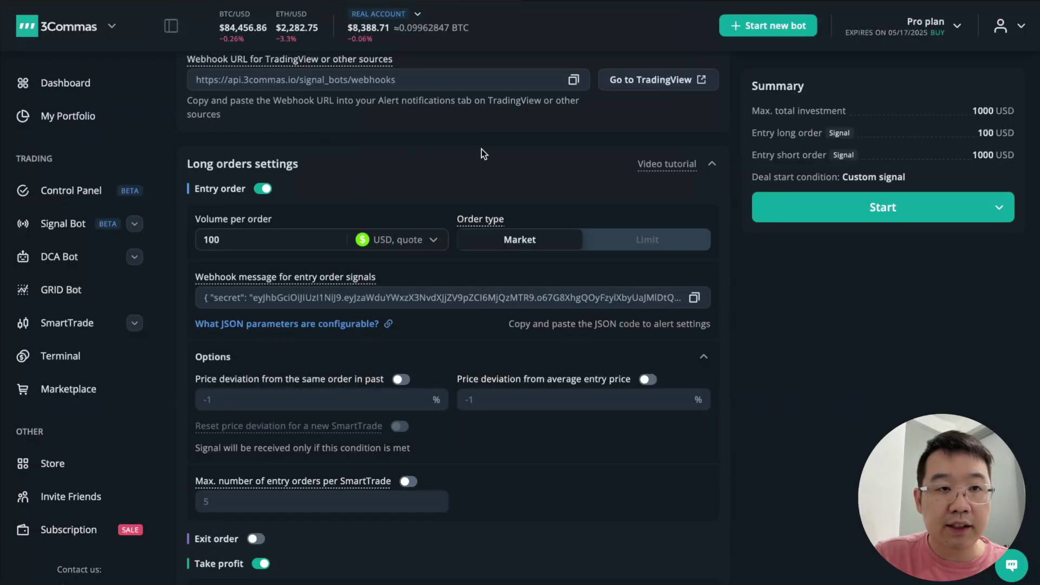
pyautogui.scroll(1, 535, 134)
pyautogui.click(574, 110)
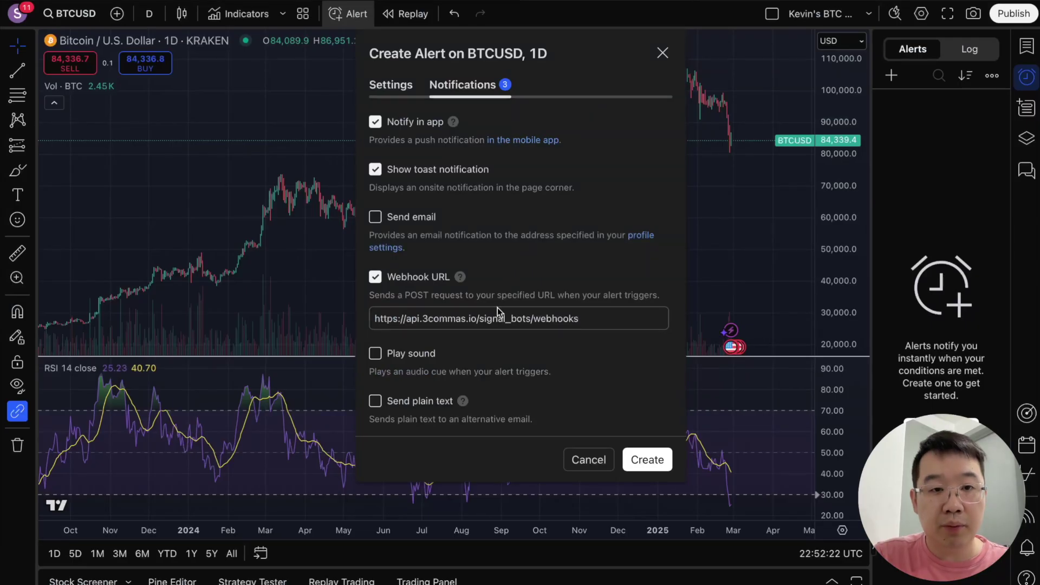
pyautogui.click(496, 311)
pyautogui.hotkey('ctrl', 'a')
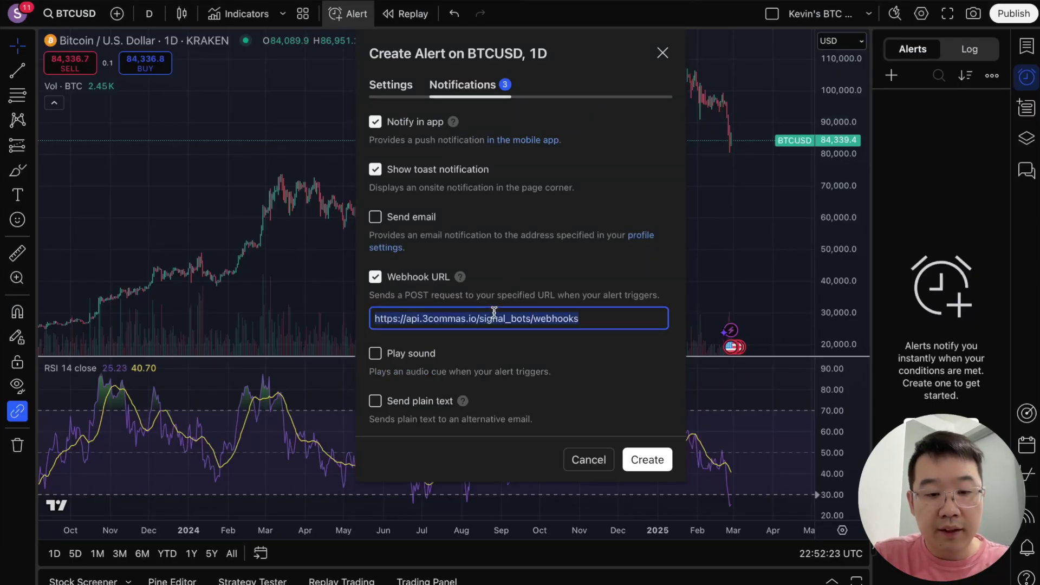
pyautogui.hotkey('ctrl', 'v')
pyautogui.click(642, 458)
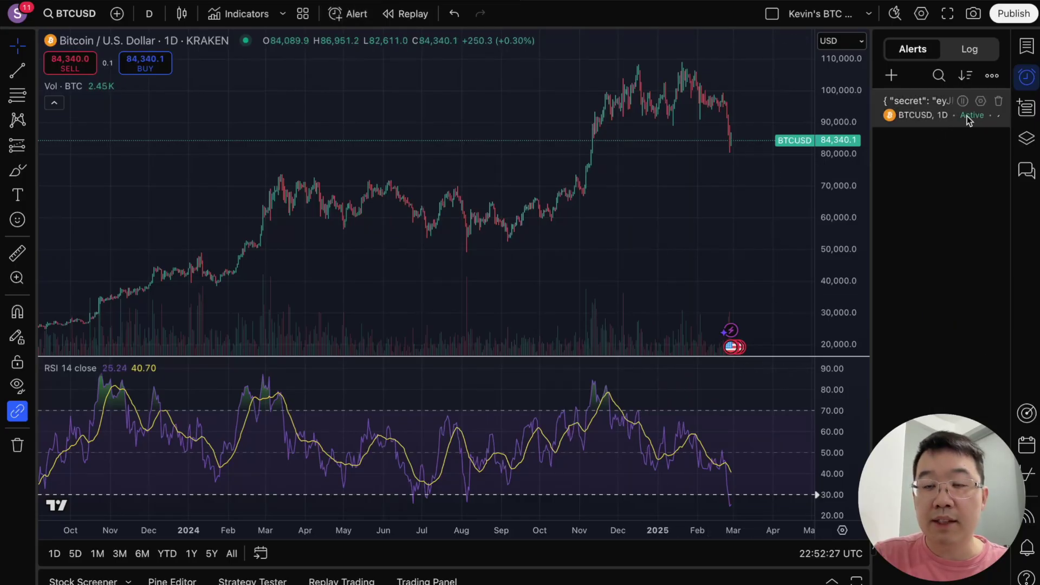
pyautogui.moveTo(970, 120)
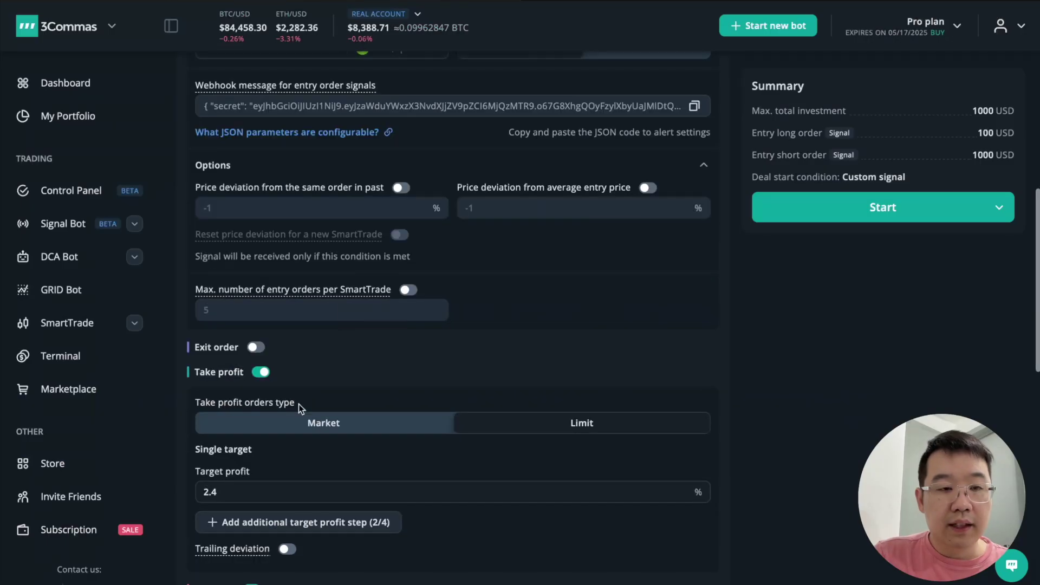
# Step: Give the long orders a 3% limit take-profit target
pyautogui.scroll(-1, 261, 349)
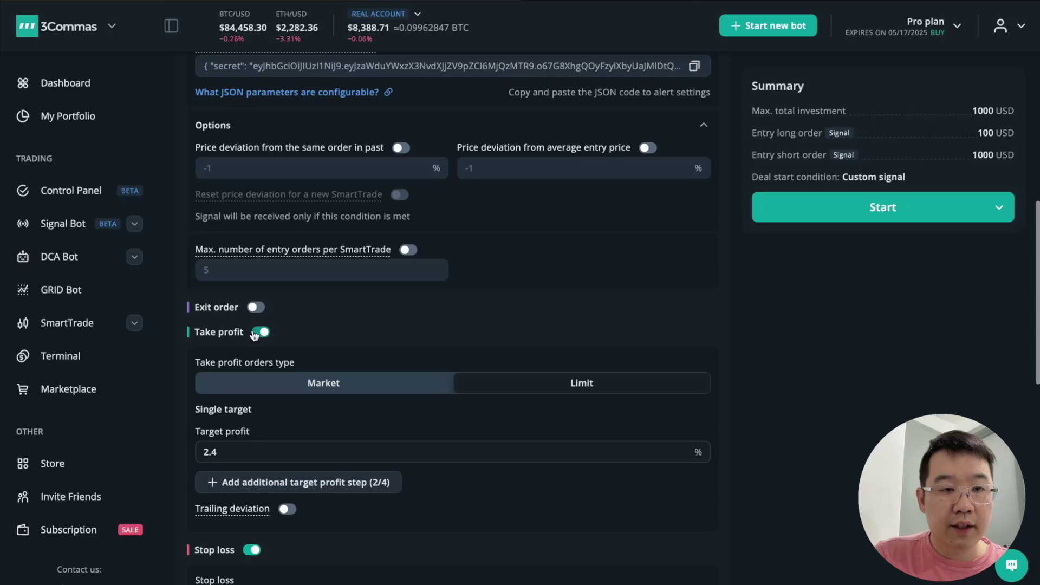
pyautogui.click(260, 332)
pyautogui.click(252, 359)
pyautogui.scroll(5, 265, 333)
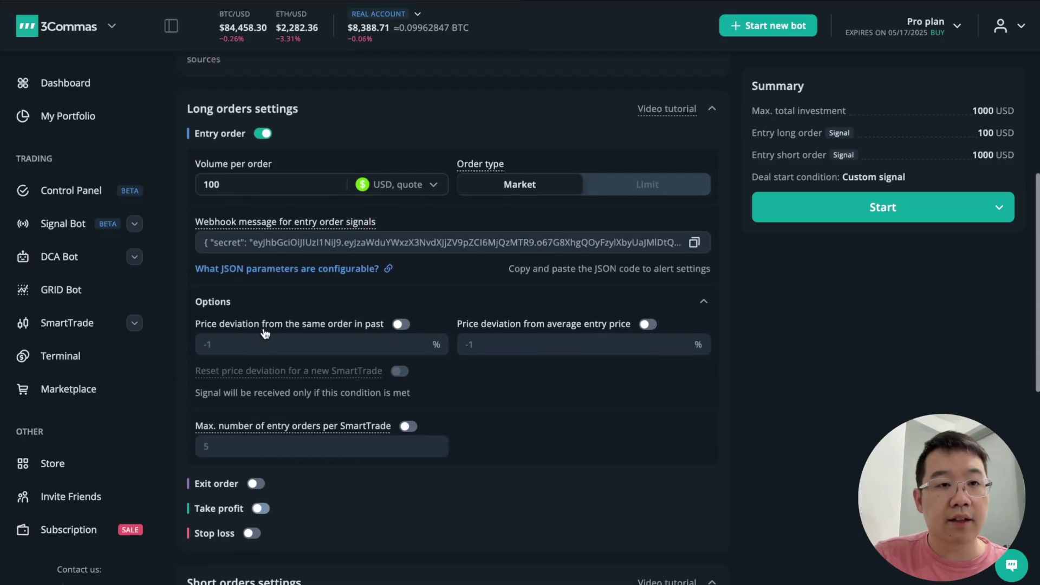
pyautogui.scroll(-4, 264, 333)
pyautogui.click(261, 378)
pyautogui.scroll(-6, 260, 401)
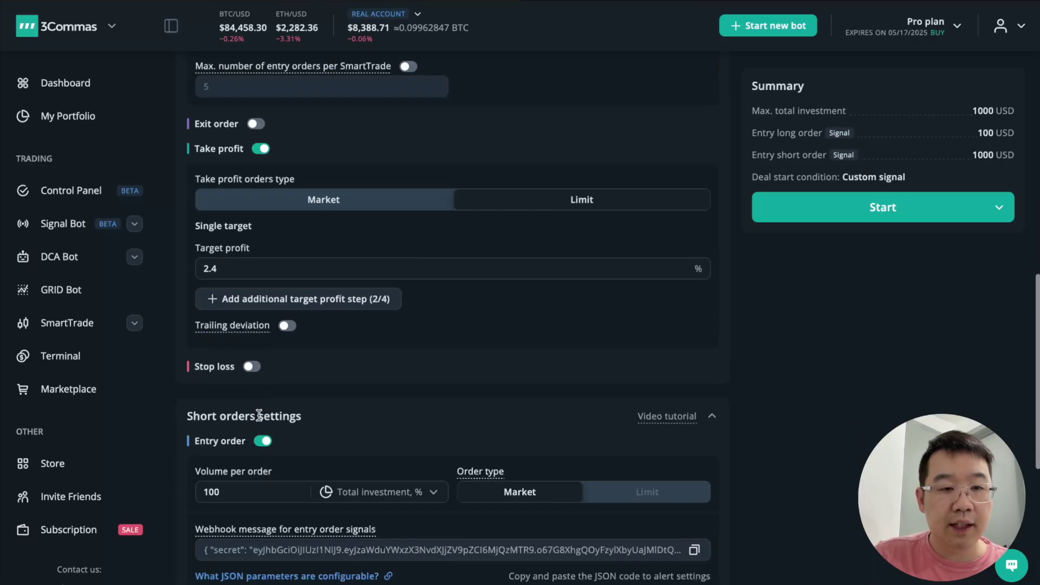
pyautogui.doubleClick(293, 267)
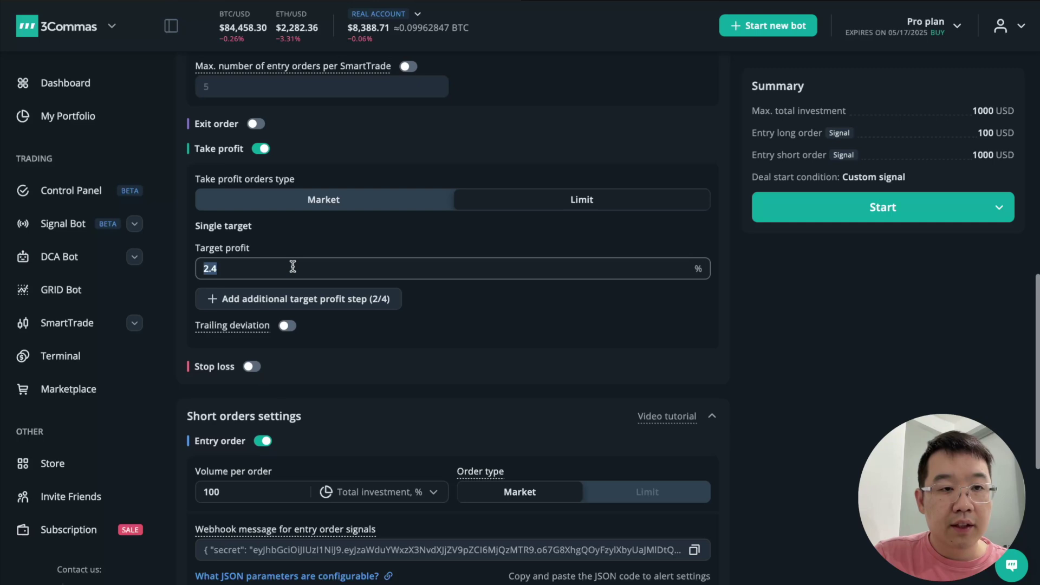
pyautogui.click(339, 198)
pyautogui.click(302, 270)
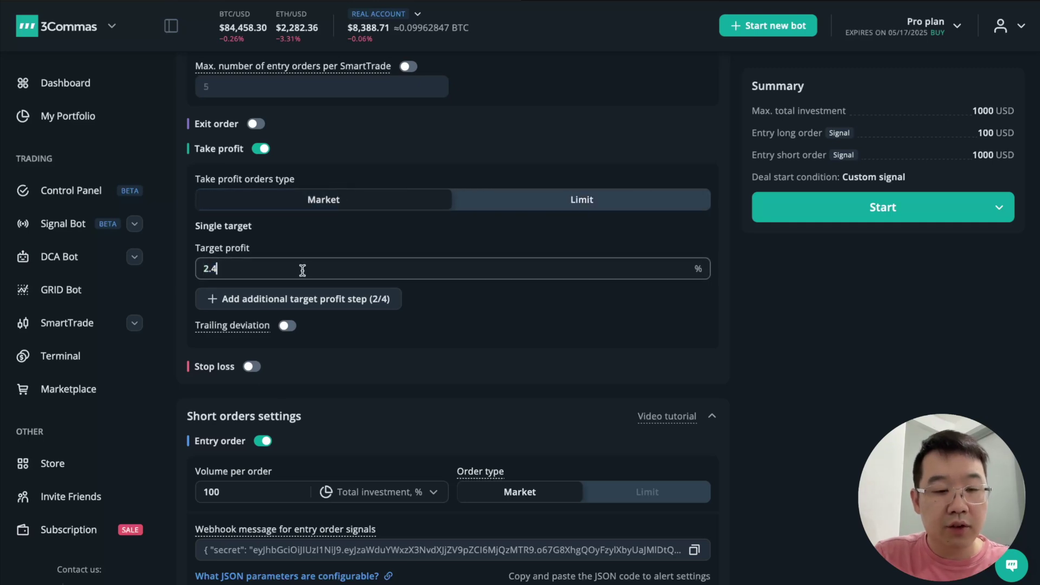
pyautogui.press('BackSpace')
pyautogui.press('BackSpace')
pyautogui.press('BackSpace')
pyautogui.write('3')
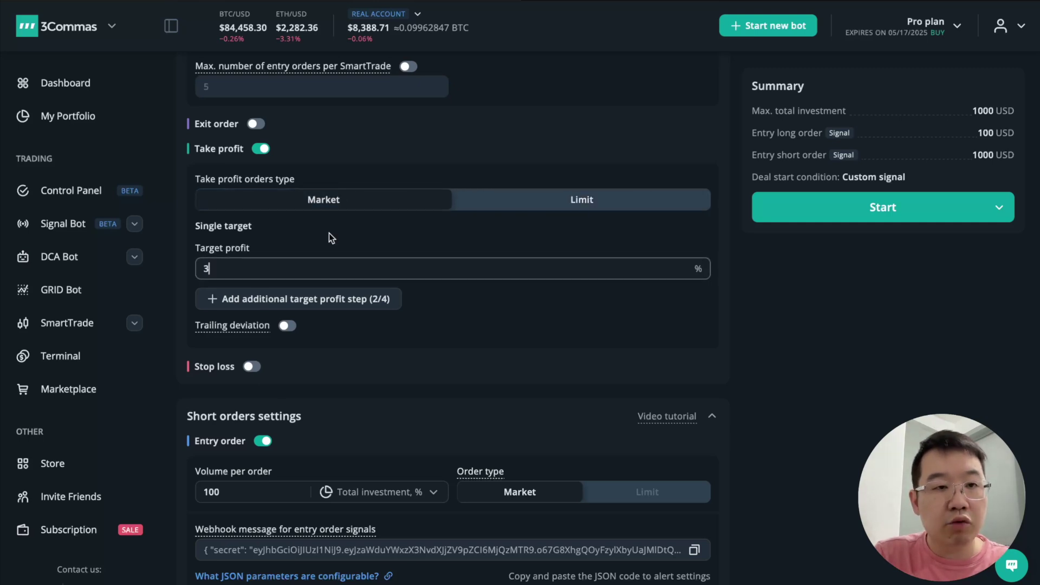
pyautogui.click(330, 238)
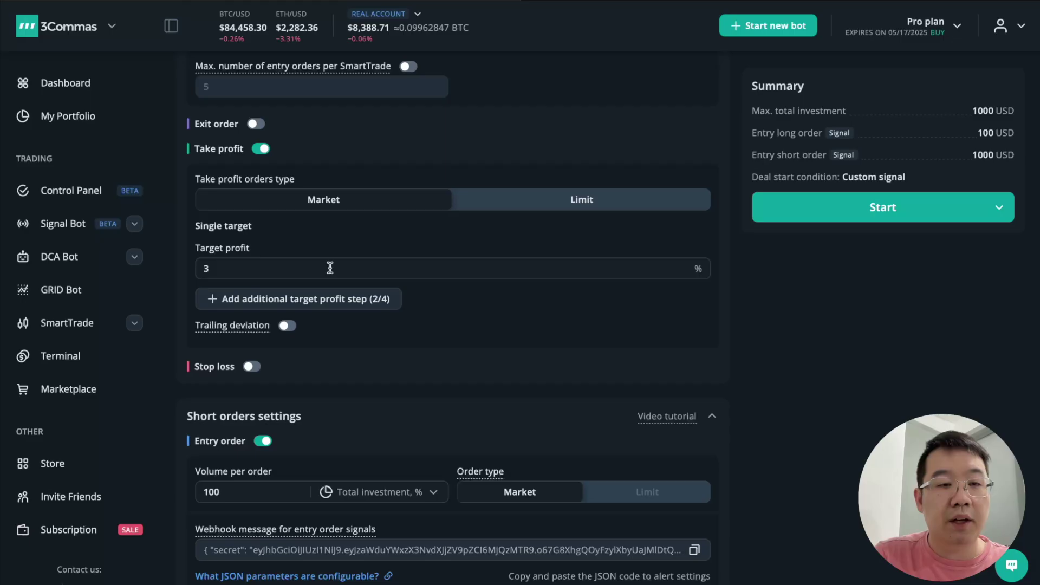
# Step: Enable stop loss on the long orders, keeping it at -5%
pyautogui.scroll(3, 328, 163)
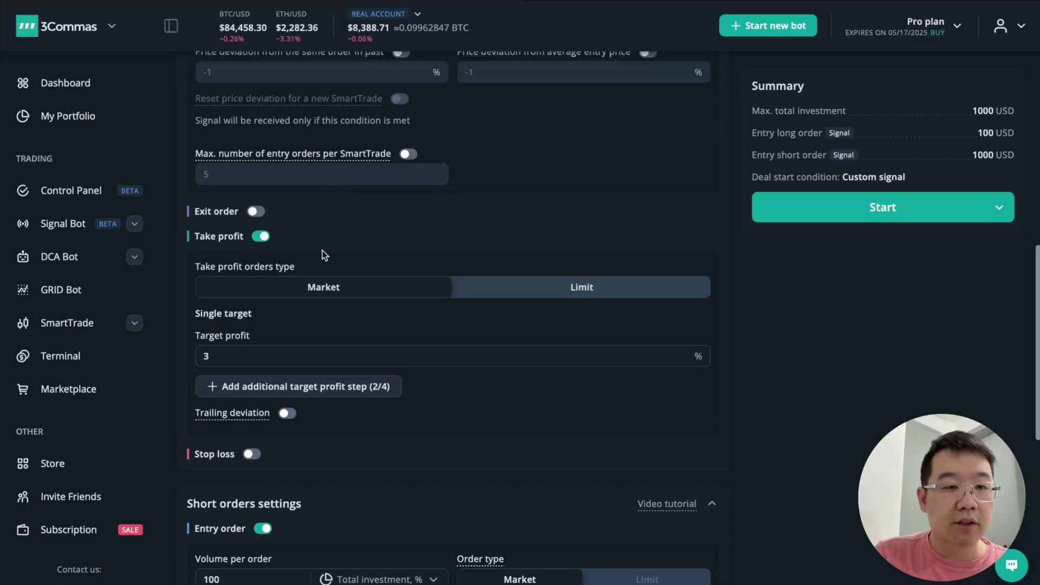
pyautogui.scroll(-2, 323, 250)
pyautogui.click(253, 384)
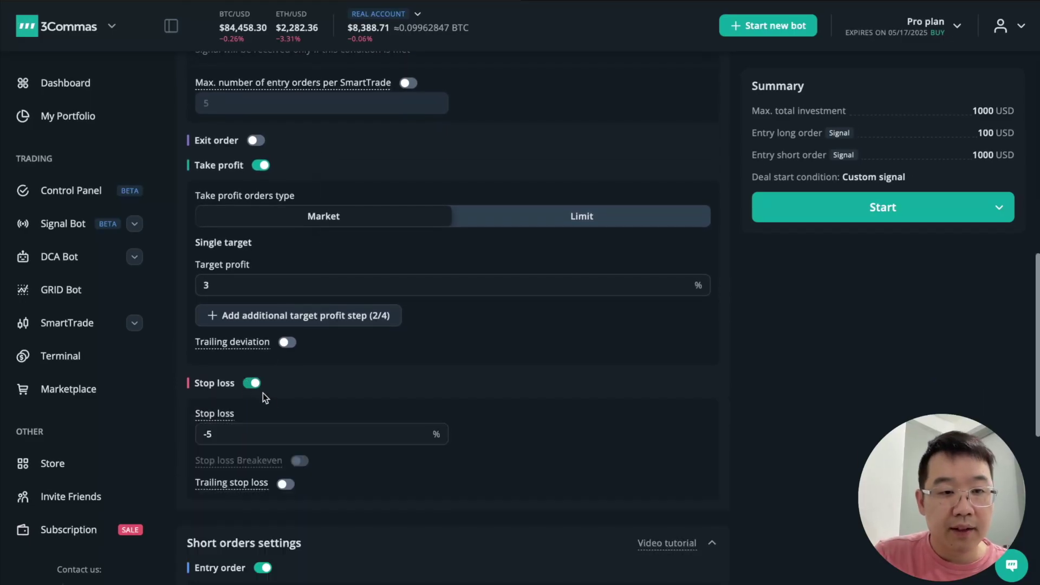
pyautogui.scroll(-1, 268, 401)
pyautogui.click(261, 414)
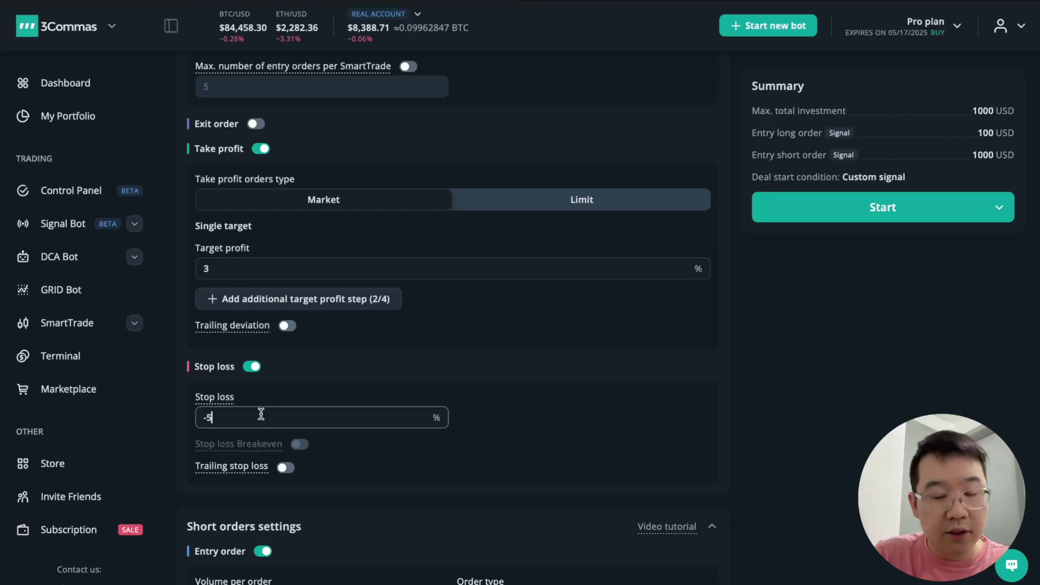
pyautogui.click(516, 416)
pyautogui.scroll(3, 313, 347)
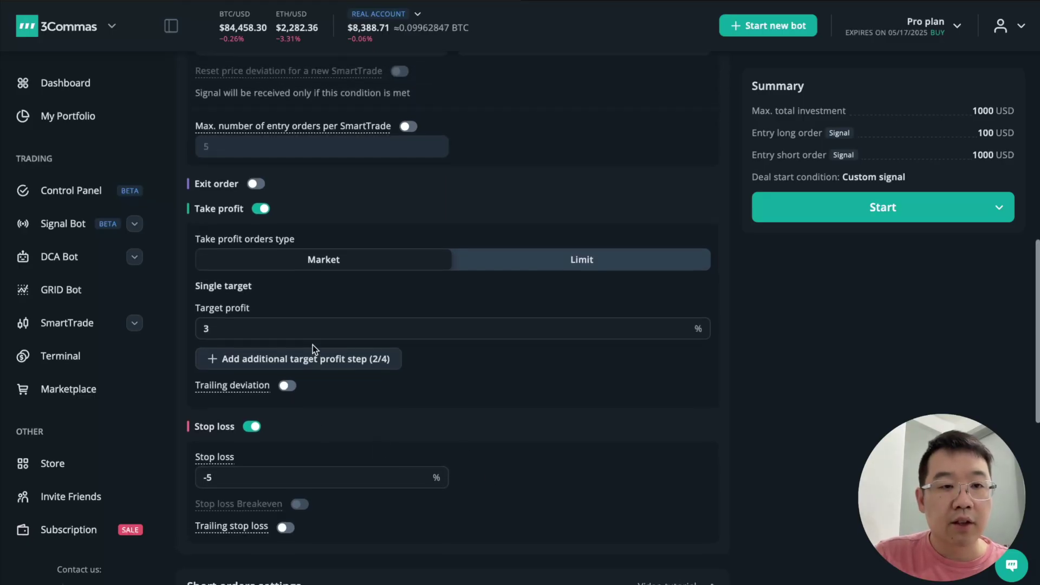
pyautogui.scroll(-1, 310, 326)
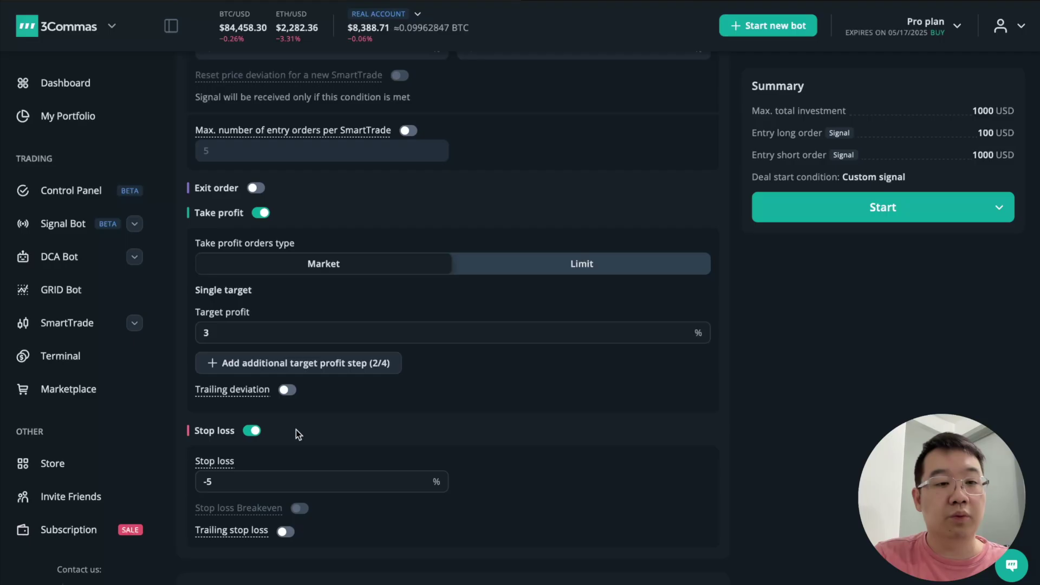
pyautogui.scroll(-8, 296, 430)
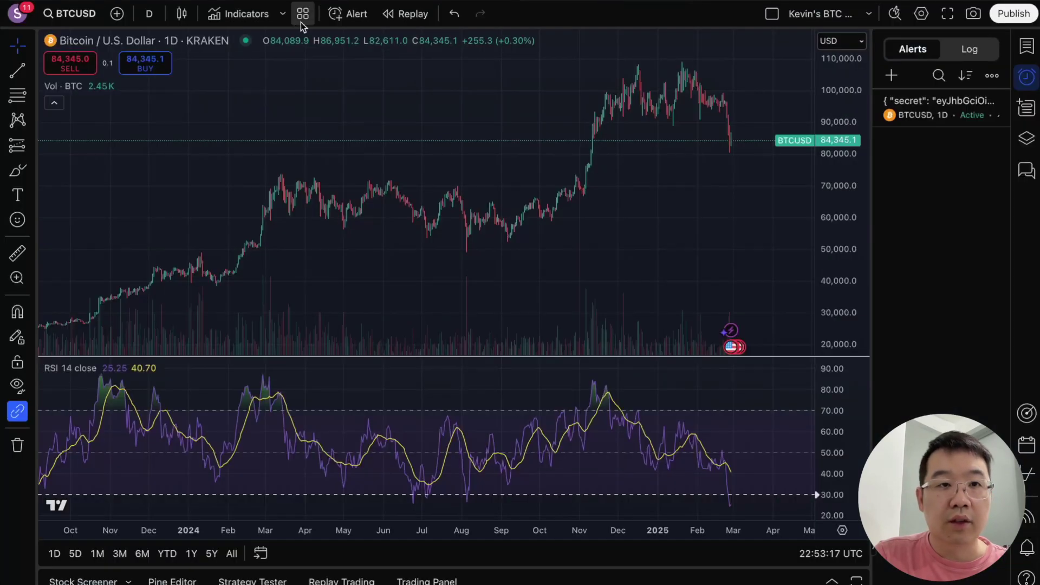
# Step: Set a new BTCUSD alert to RSI (14, close) crossing down 70, once per bar close
pyautogui.click(340, 16)
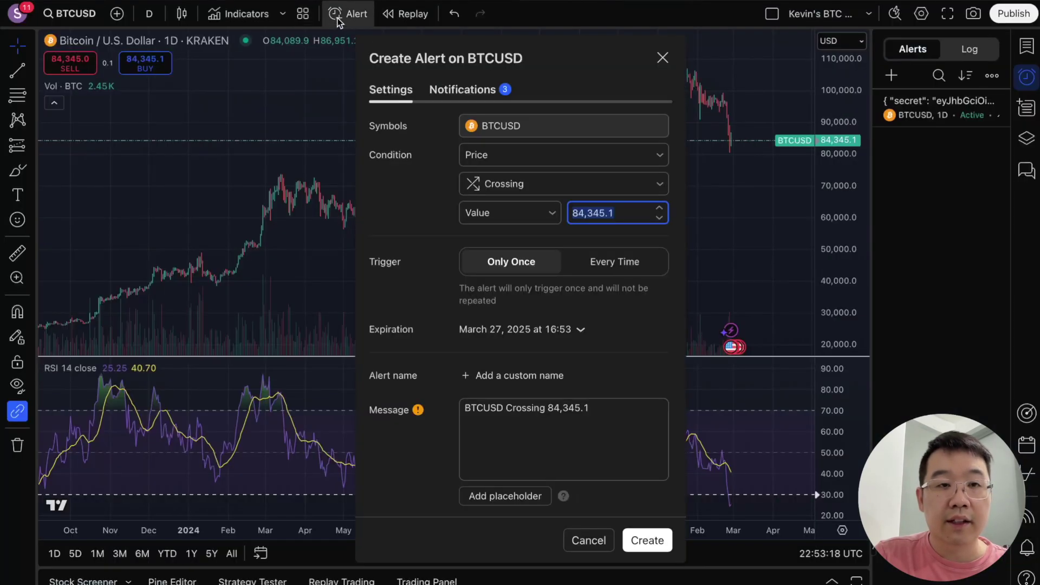
pyautogui.click(512, 183)
pyautogui.click(536, 250)
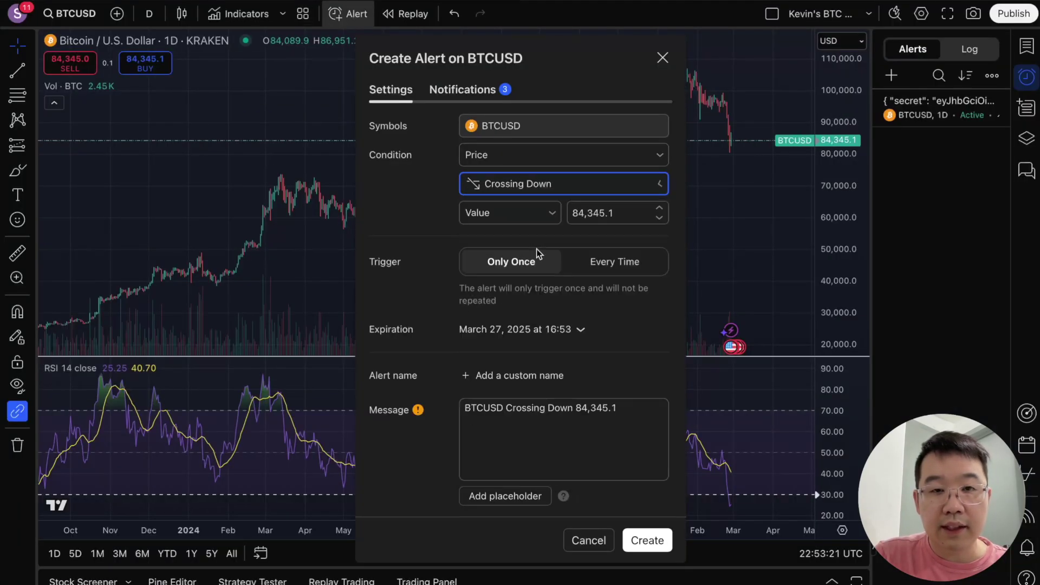
pyautogui.click(592, 213)
pyautogui.click(520, 155)
pyautogui.click(506, 226)
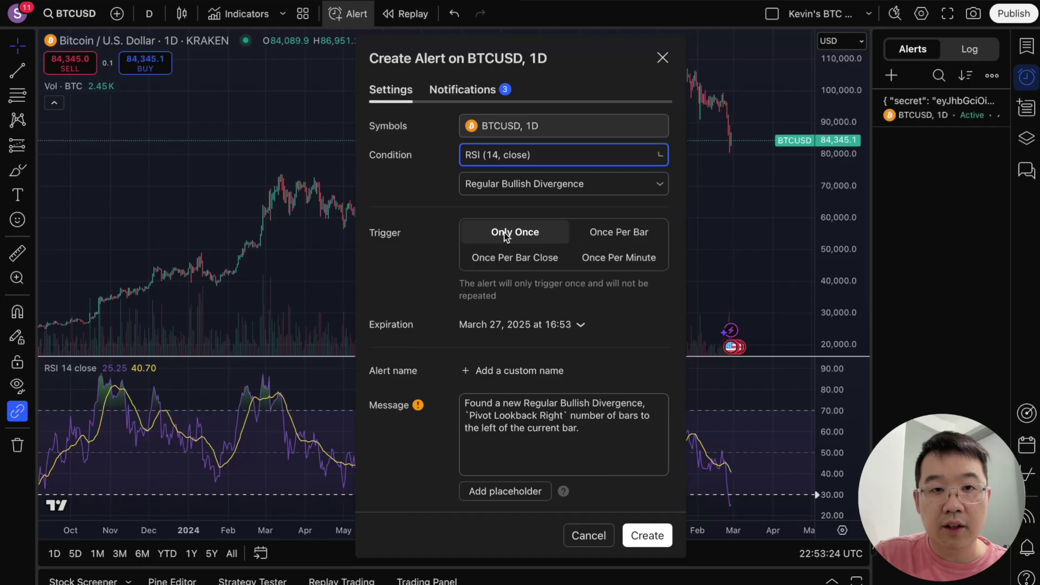
pyautogui.click(515, 184)
pyautogui.click(515, 307)
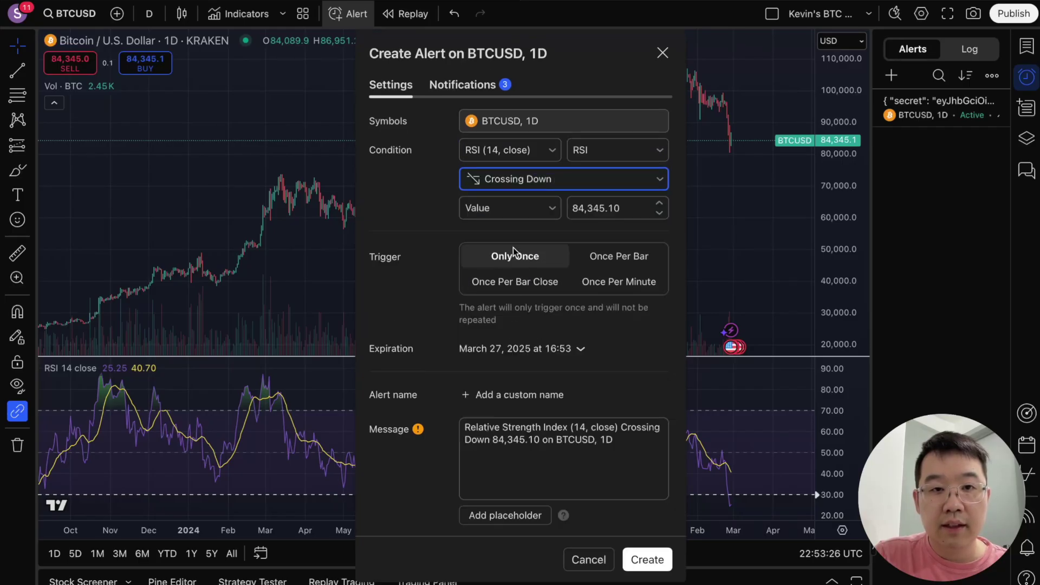
pyautogui.click(608, 207)
pyautogui.write('70')
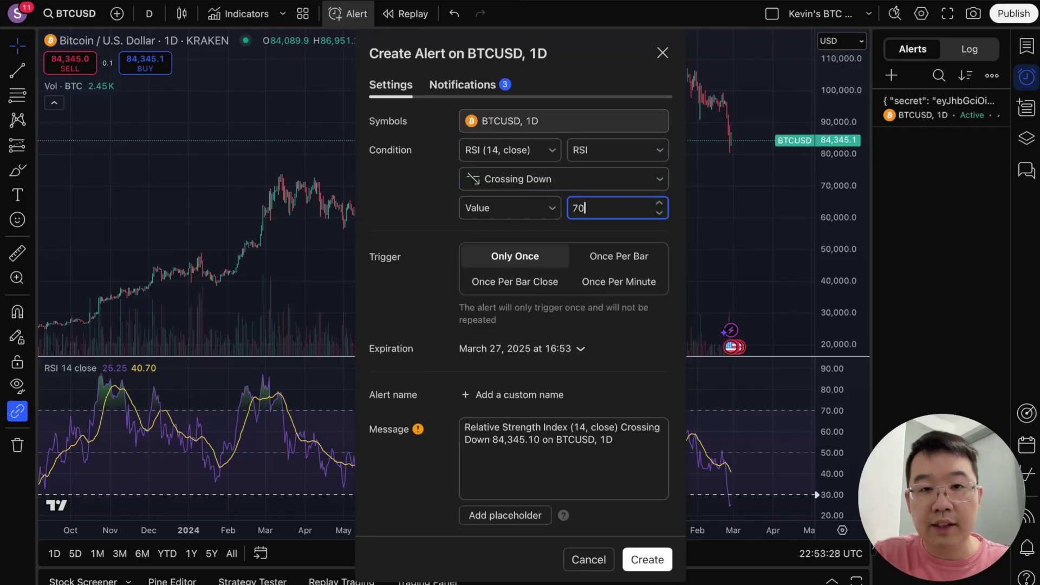
pyautogui.click(452, 207)
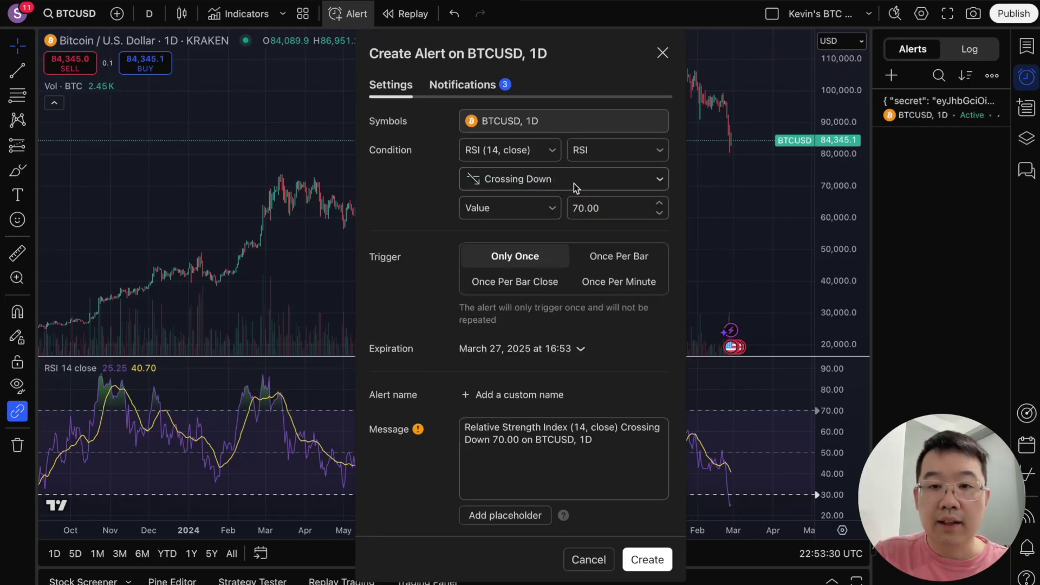
pyautogui.click(516, 284)
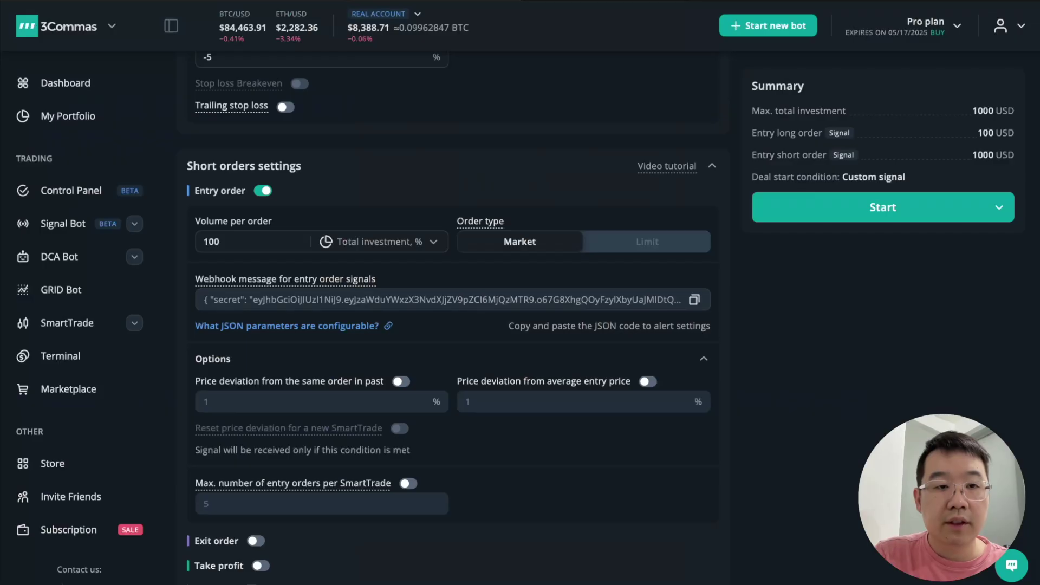
# Step: Paste the 3Commas short-entry JSON into the alert message and create the alert
pyautogui.scroll(-1, 297, 268)
pyautogui.click(694, 259)
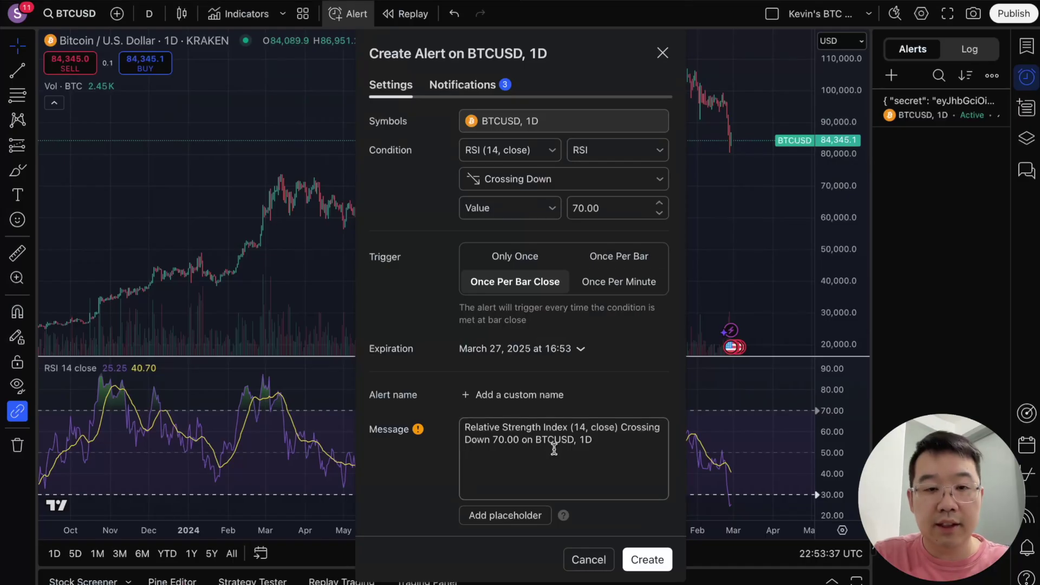
pyautogui.tripleClick(554, 447)
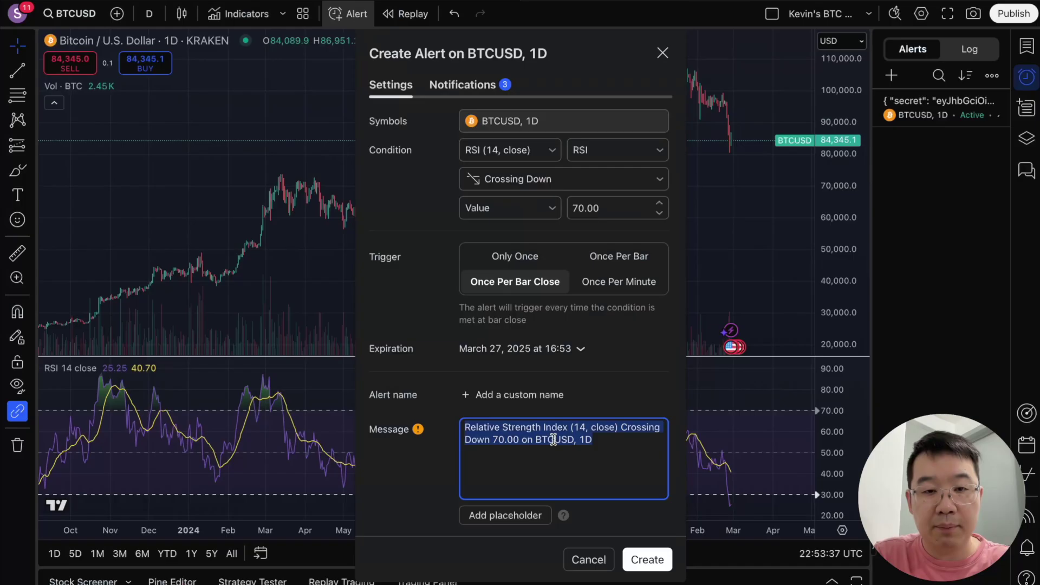
pyautogui.hotkey('ctrl', 'v')
pyautogui.click(467, 85)
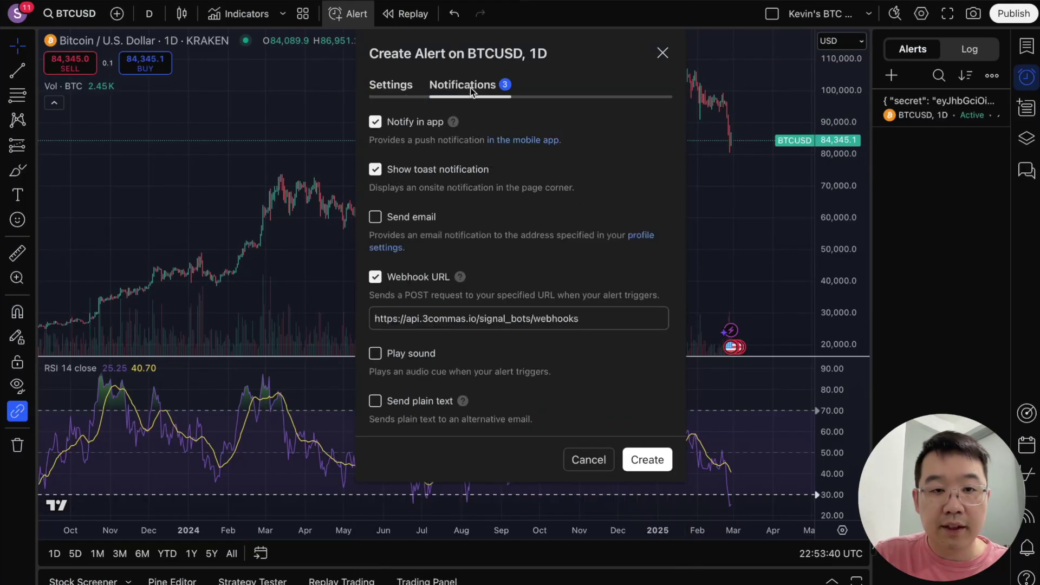
pyautogui.click(650, 458)
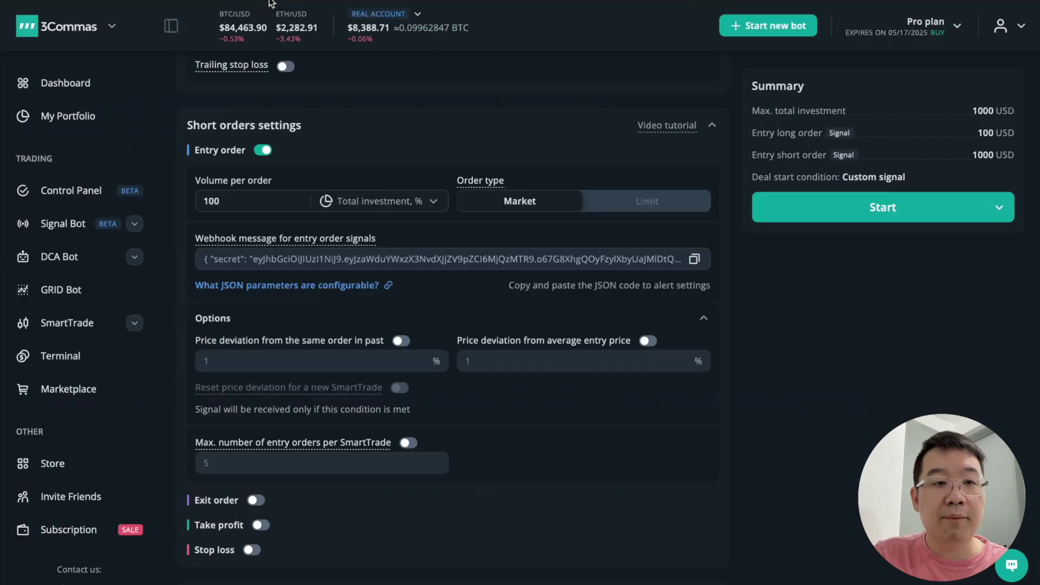
# Step: Enable take profit on the short orders with a -3% target
pyautogui.scroll(-2, 263, 284)
pyautogui.click(261, 432)
pyautogui.scroll(-3, 298, 455)
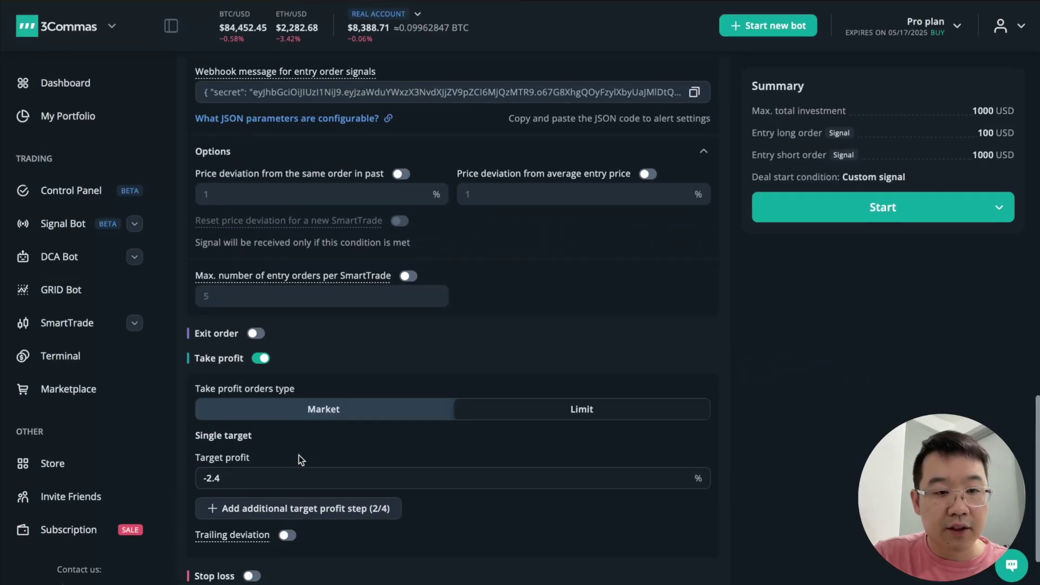
pyautogui.click(295, 417)
pyautogui.scroll(2, 295, 418)
pyautogui.scroll(-2, 295, 438)
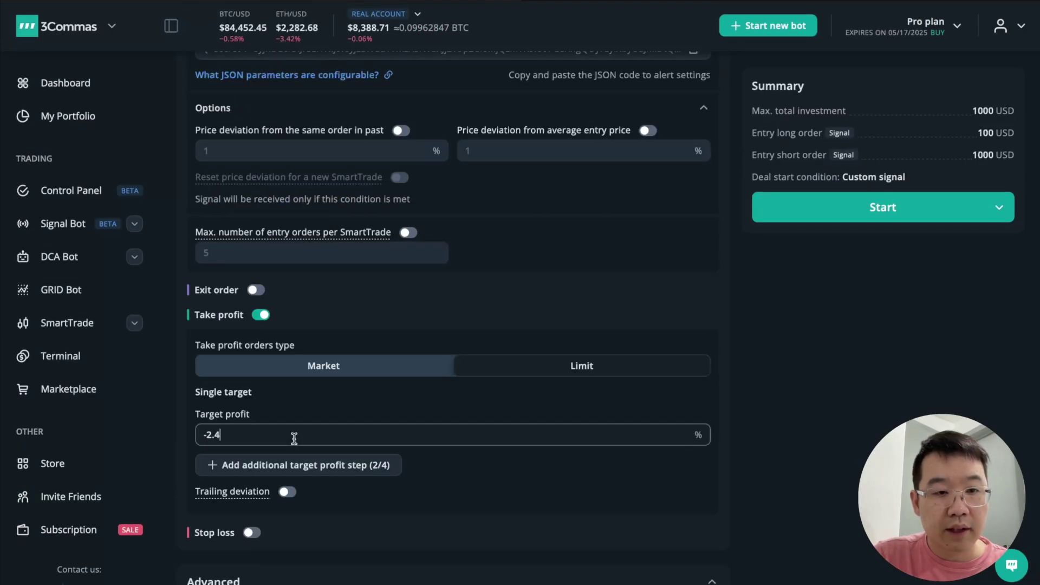
pyautogui.press('BackSpace')
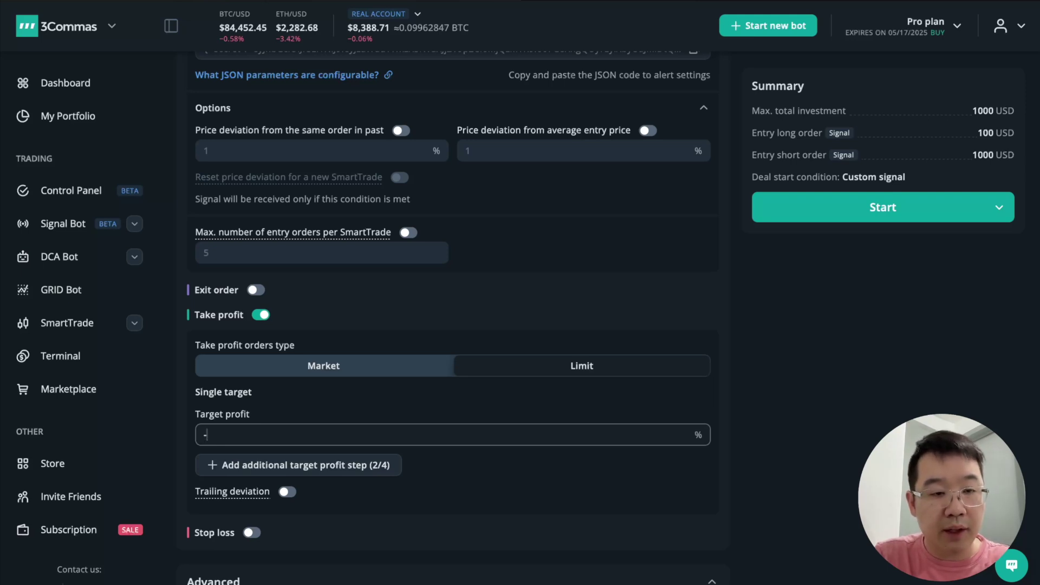
pyautogui.write('3')
pyautogui.click(461, 493)
# Step: Enable a 5% stop loss on the short orders
pyautogui.scroll(-2, 461, 493)
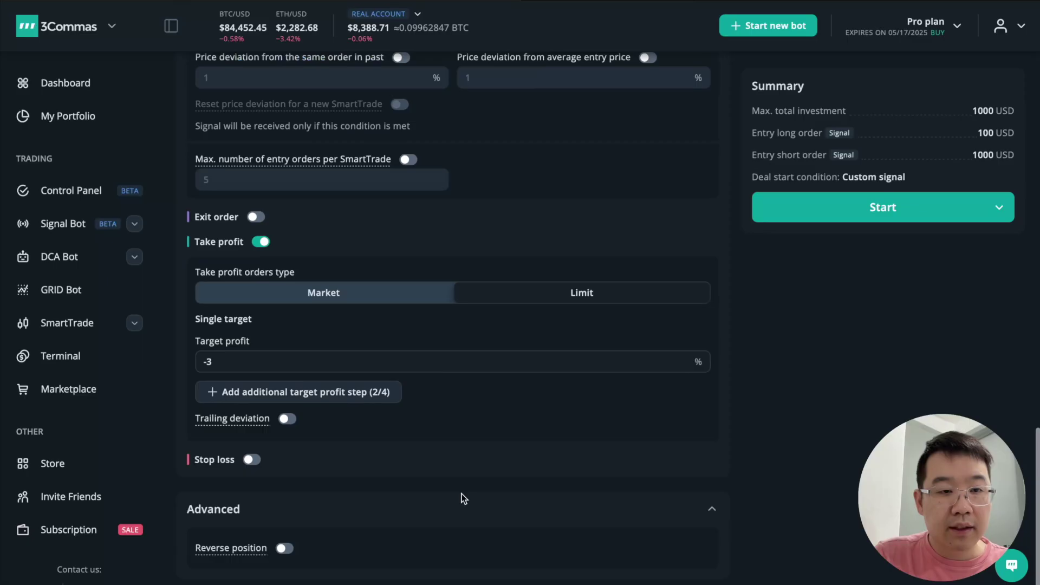
pyautogui.click(252, 460)
pyautogui.scroll(-1, 258, 483)
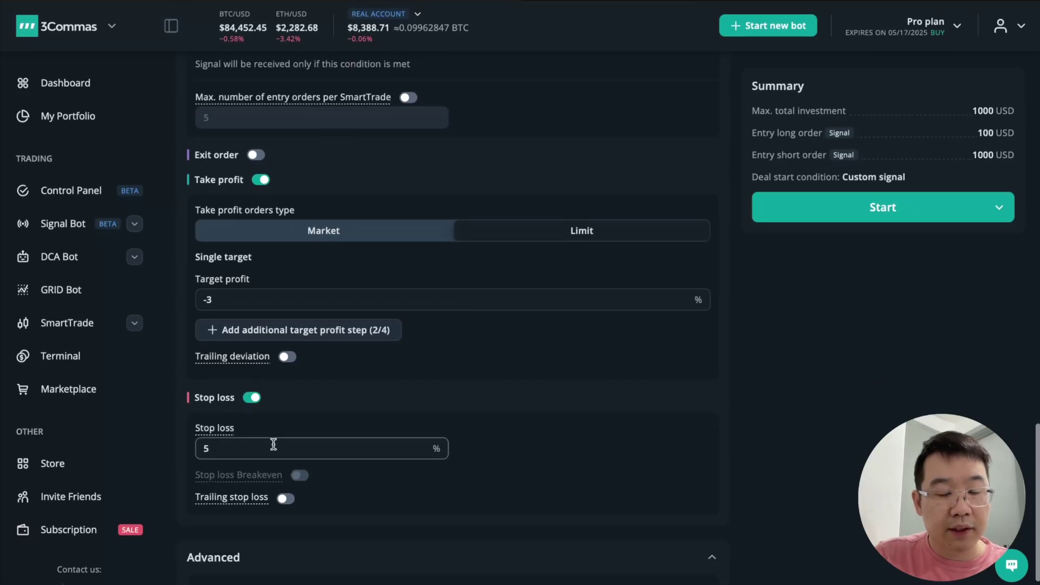
pyautogui.scroll(-1, 272, 392)
pyautogui.scroll(-5, 279, 372)
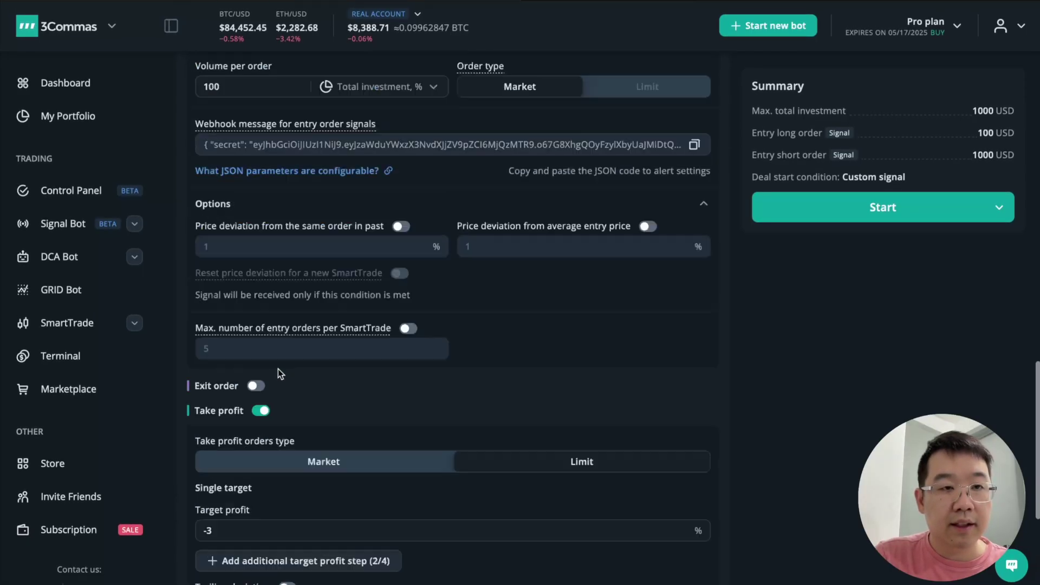
pyautogui.scroll(-6, 278, 372)
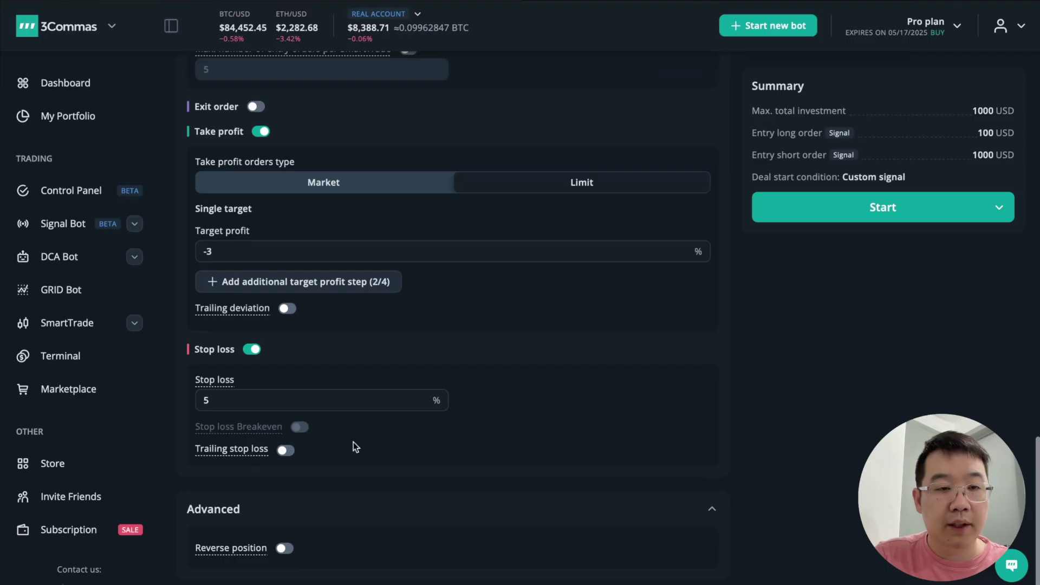
pyautogui.scroll(15, 305, 256)
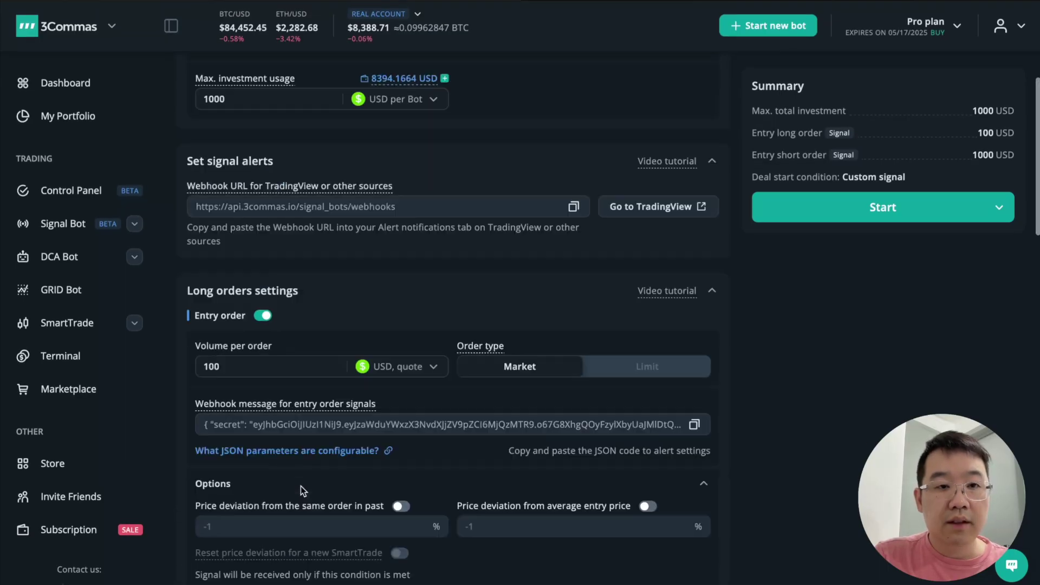
# Step: Start the Spot Reversal BTC signal bot so it lists as Waiting with 1000 USD max
pyautogui.scroll(-5, 301, 488)
pyautogui.scroll(15, 301, 491)
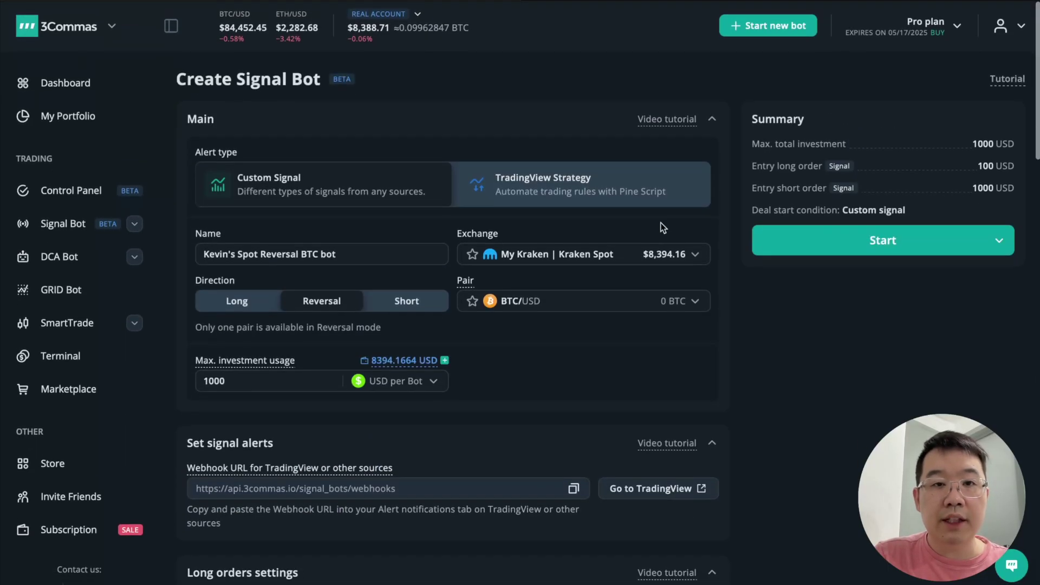
pyautogui.click(821, 246)
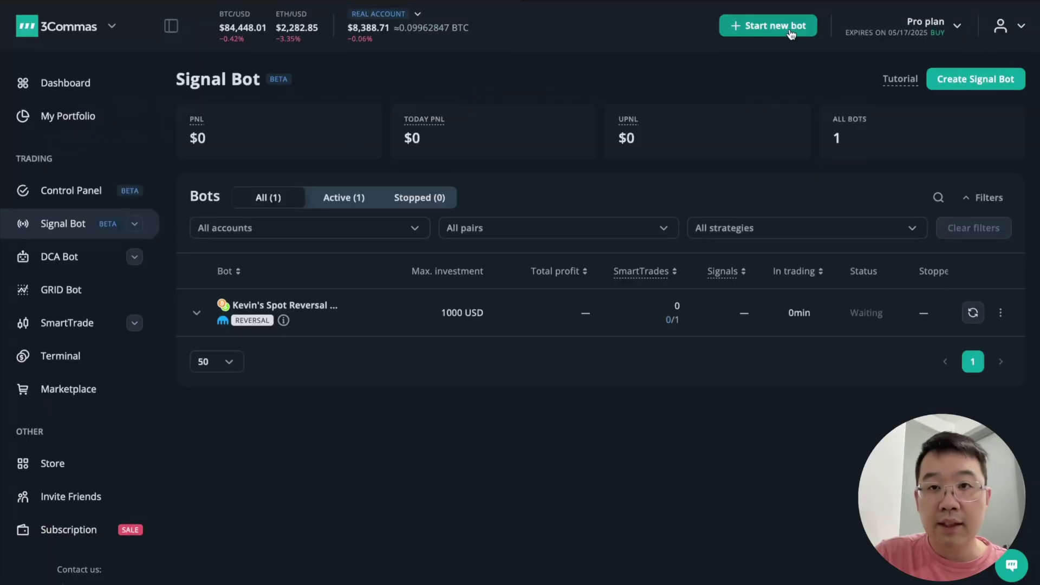
# Step: Start another Signal Bot and review its form, defaulting to Kraken Spot BTC/USD at 100% investment
pyautogui.click(768, 26)
pyautogui.click(530, 325)
pyautogui.scroll(-1, 406, 193)
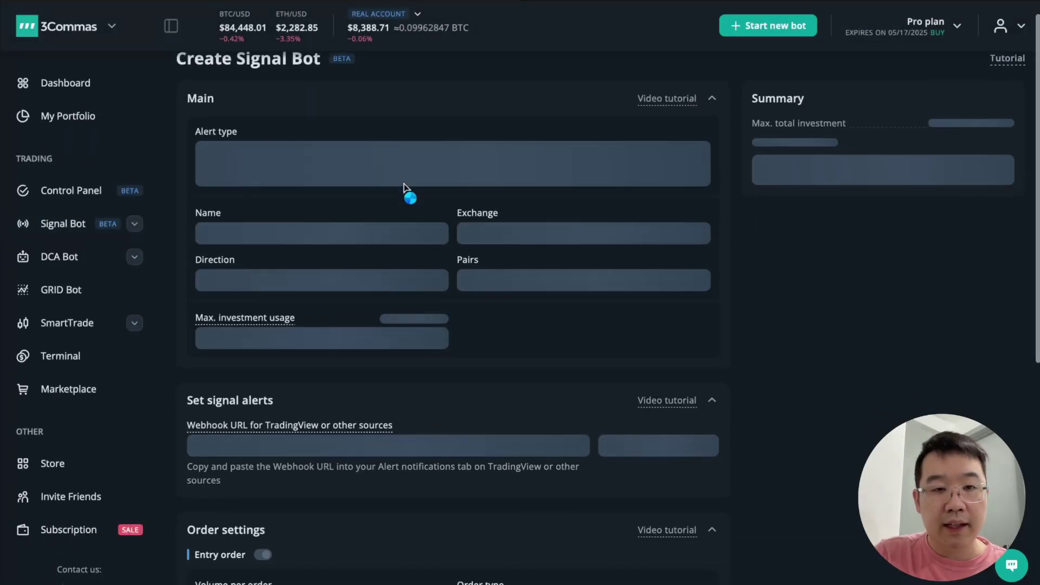
pyautogui.scroll(-7, 460, 381)
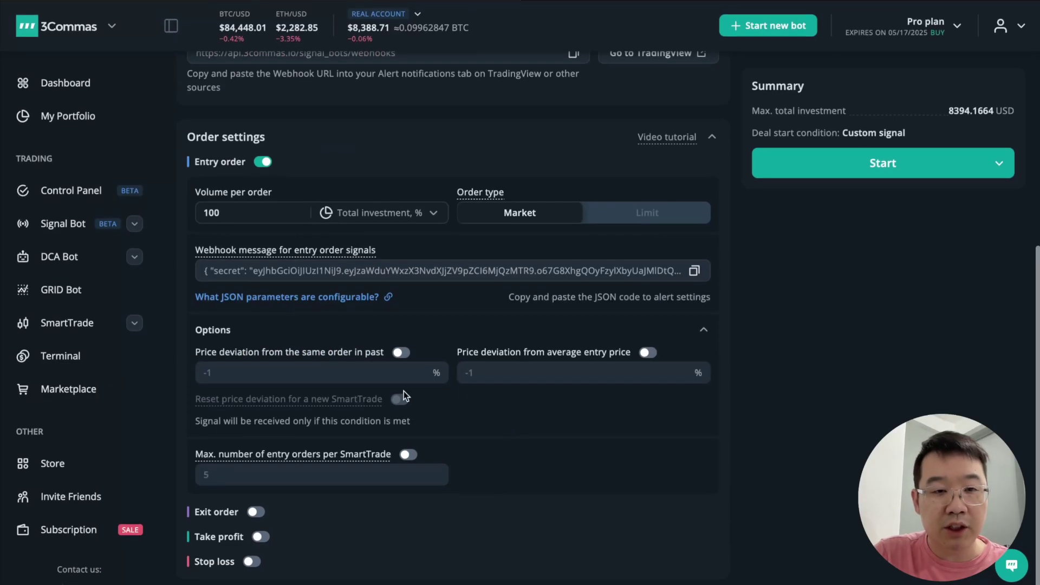
pyautogui.scroll(2, 404, 391)
pyautogui.scroll(-2, 404, 391)
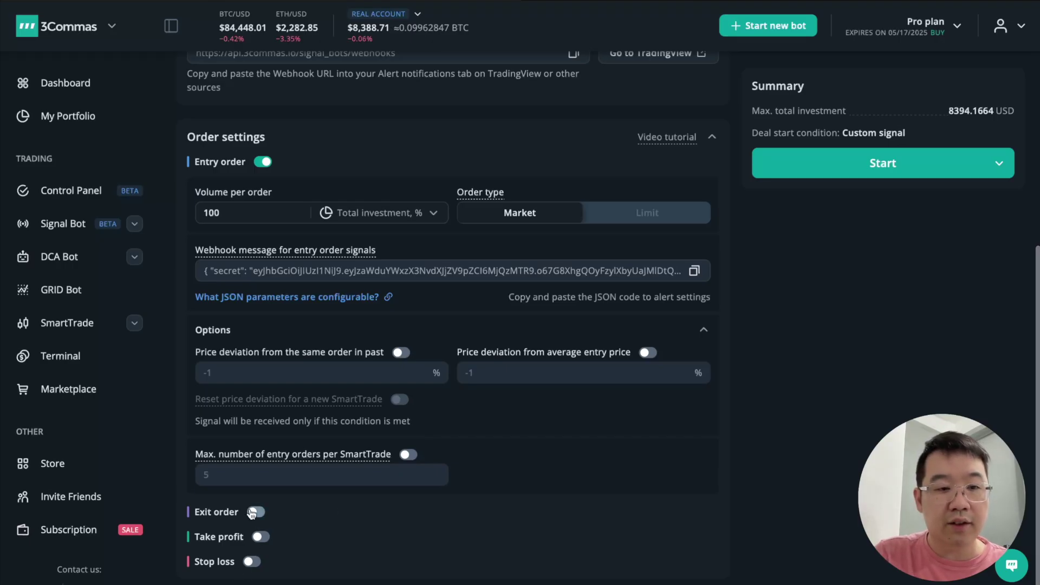
pyautogui.scroll(3, 371, 415)
pyautogui.scroll(5, 372, 415)
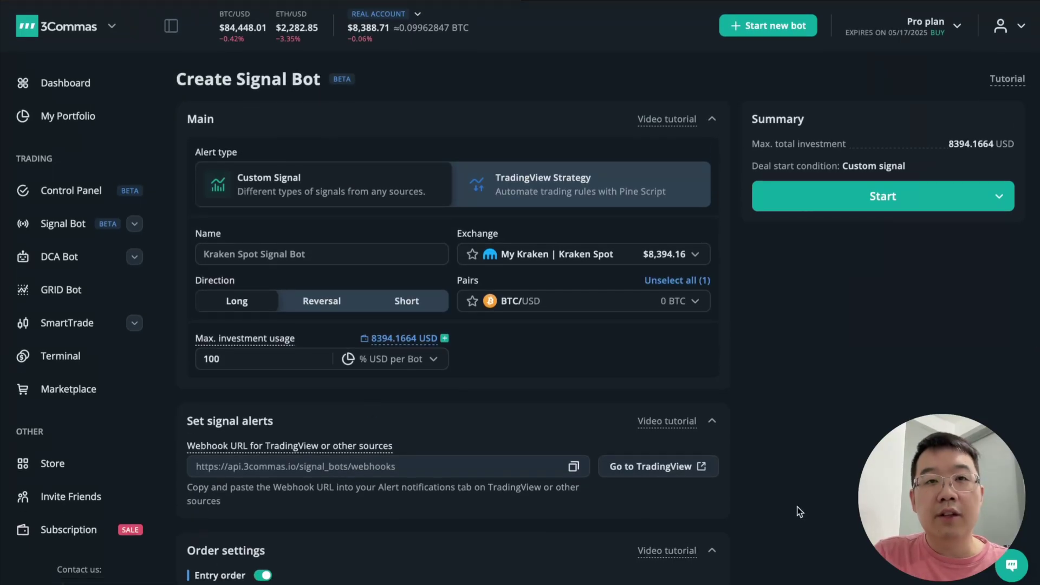